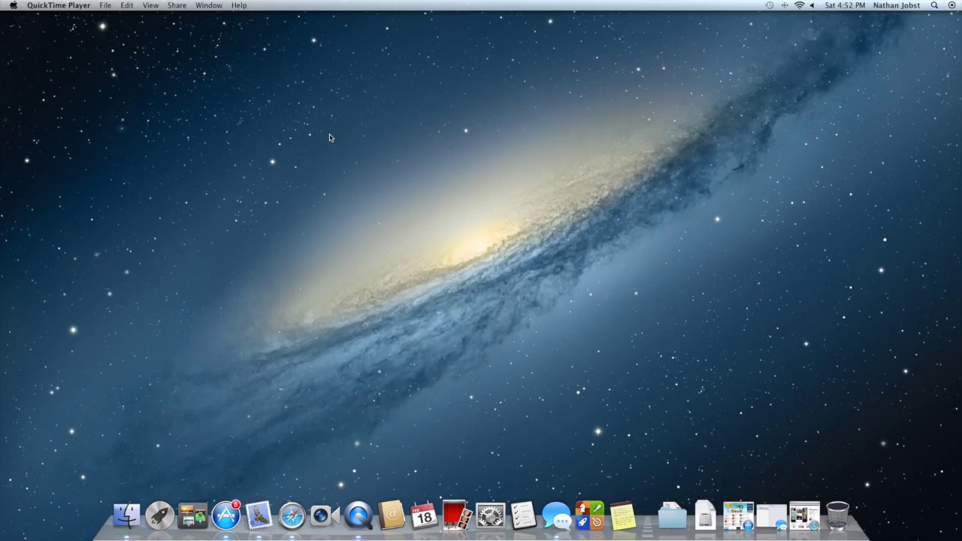
# Launch Safari from the Dock so it opens on the apple.com home page.
pyautogui.click(292, 516)
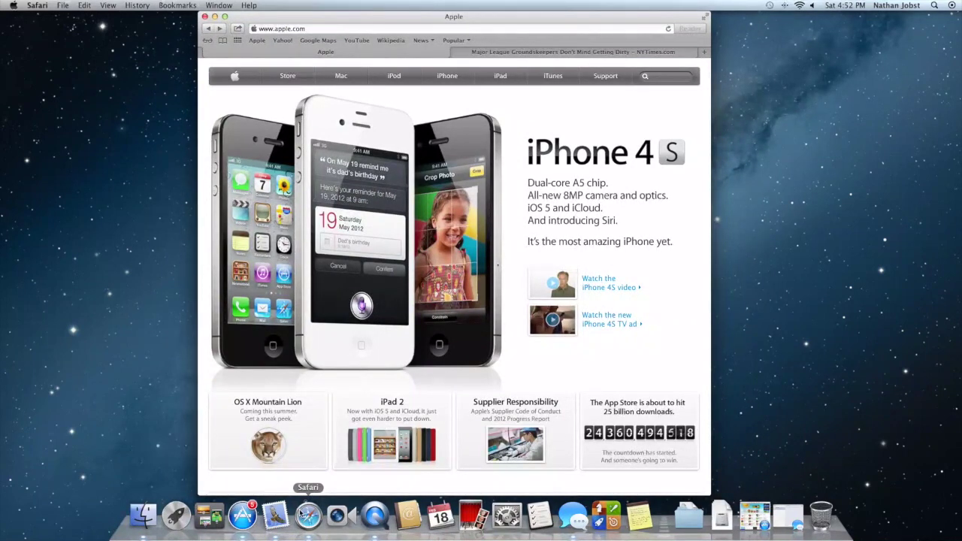
# Search Google for 'natestechupdate' from Safari's address bar.
pyautogui.click(314, 27)
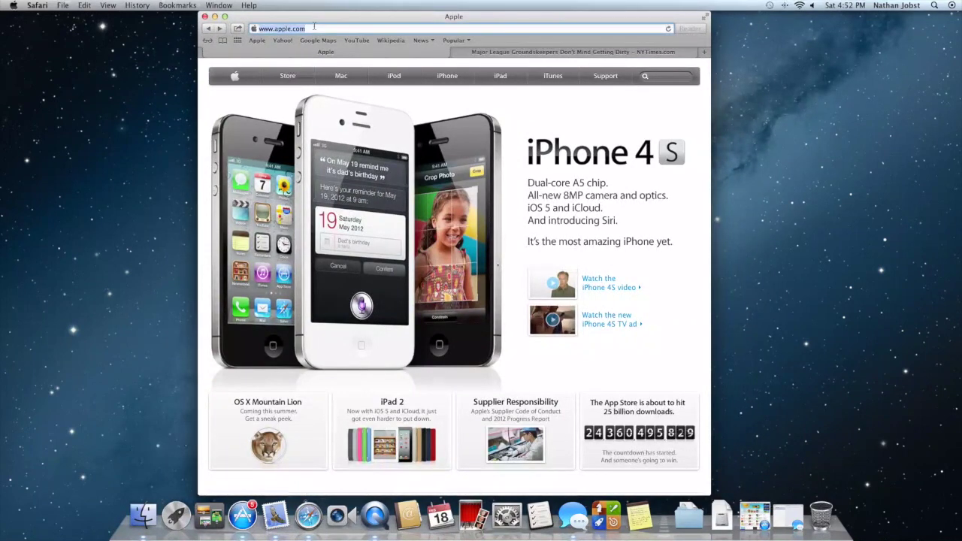
pyautogui.press('BackSpace')
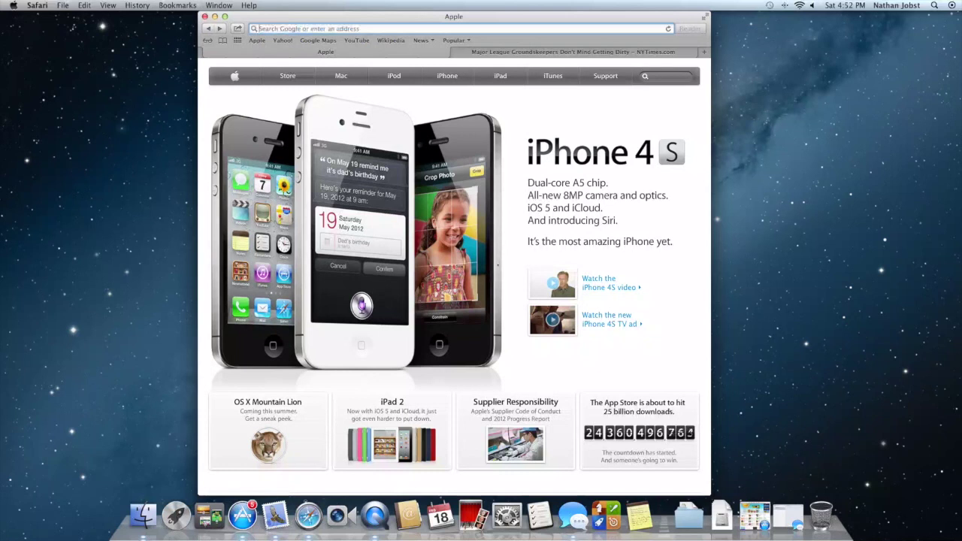
pyautogui.click(294, 28)
pyautogui.write('natestechup')
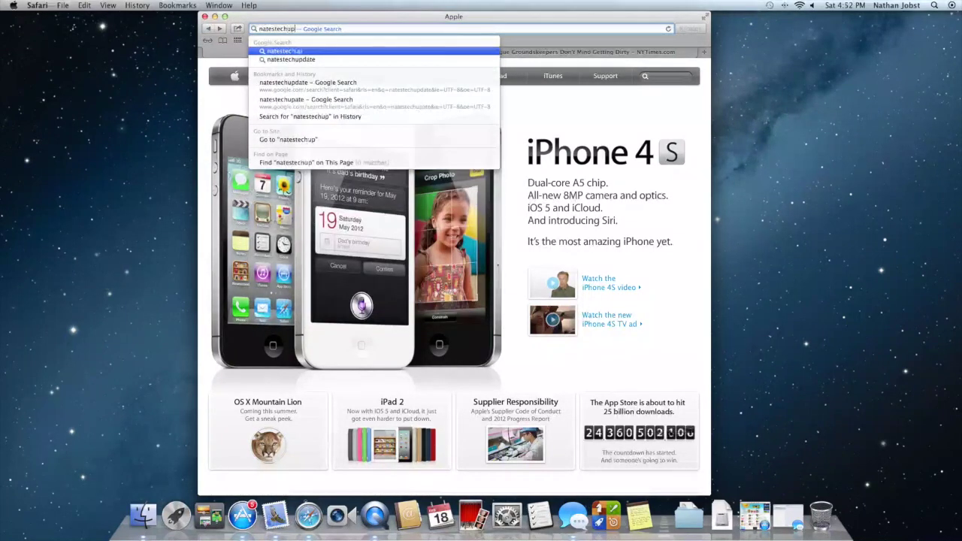
pyautogui.write('date')
pyautogui.press('Return')
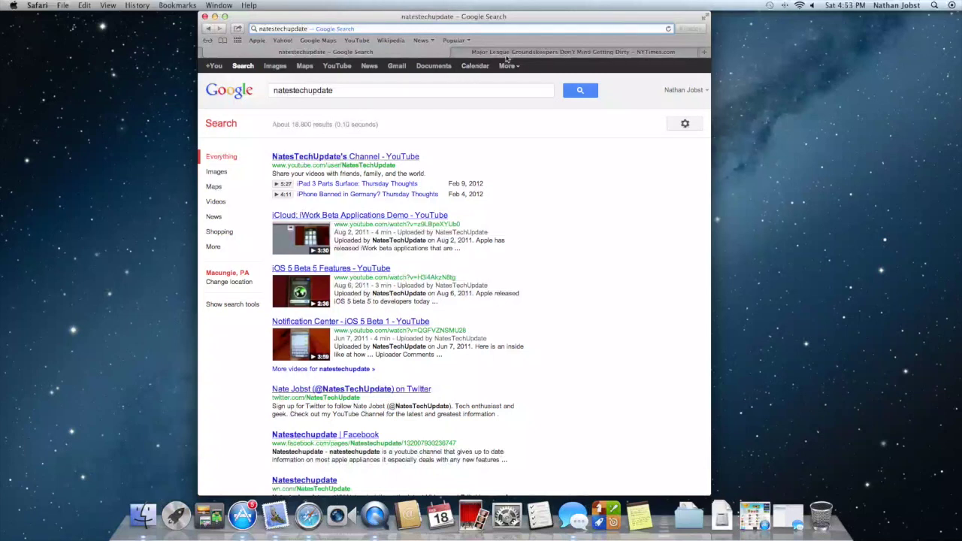
# Start a Twitter share of the results page, cancel it, and switch to the NYTimes groundskeepers tab.
pyautogui.click(237, 29)
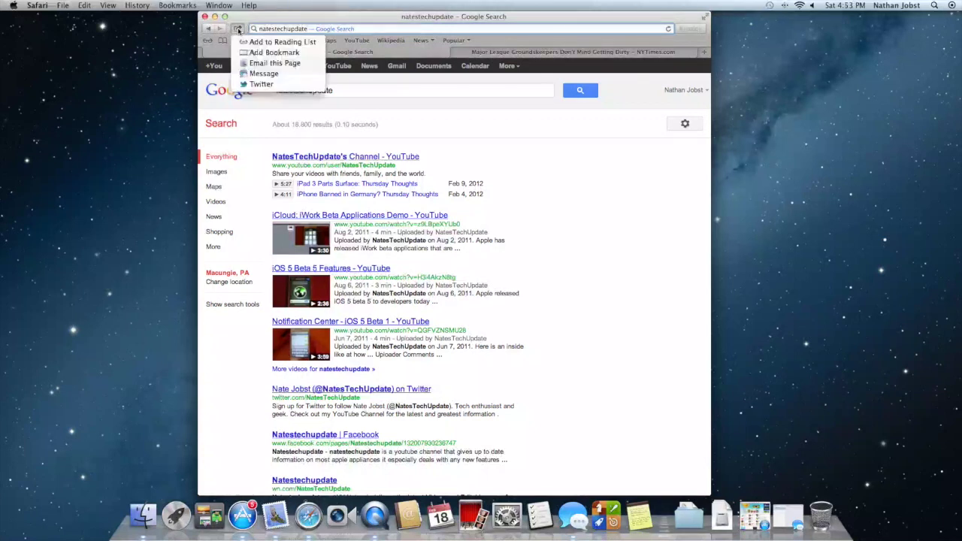
pyautogui.click(270, 83)
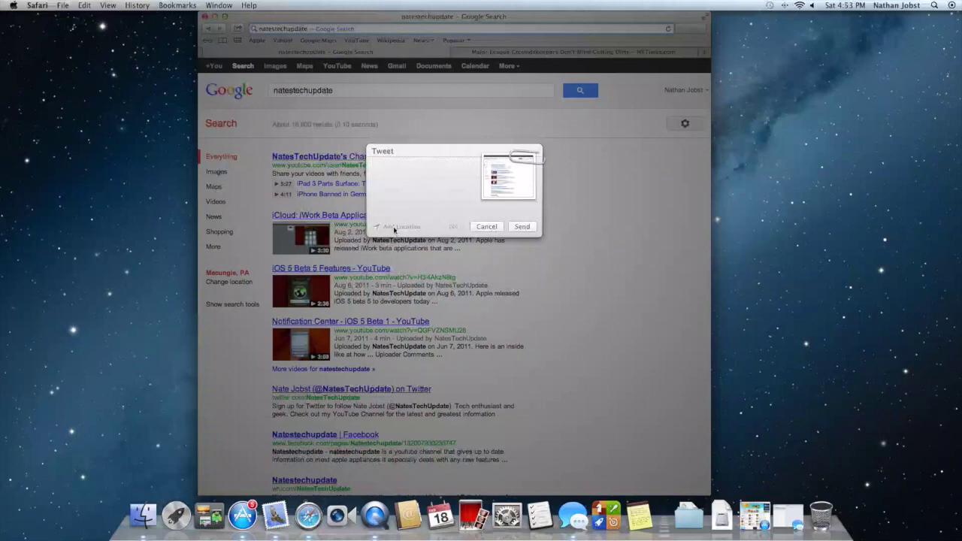
pyautogui.click(488, 226)
pyautogui.click(550, 54)
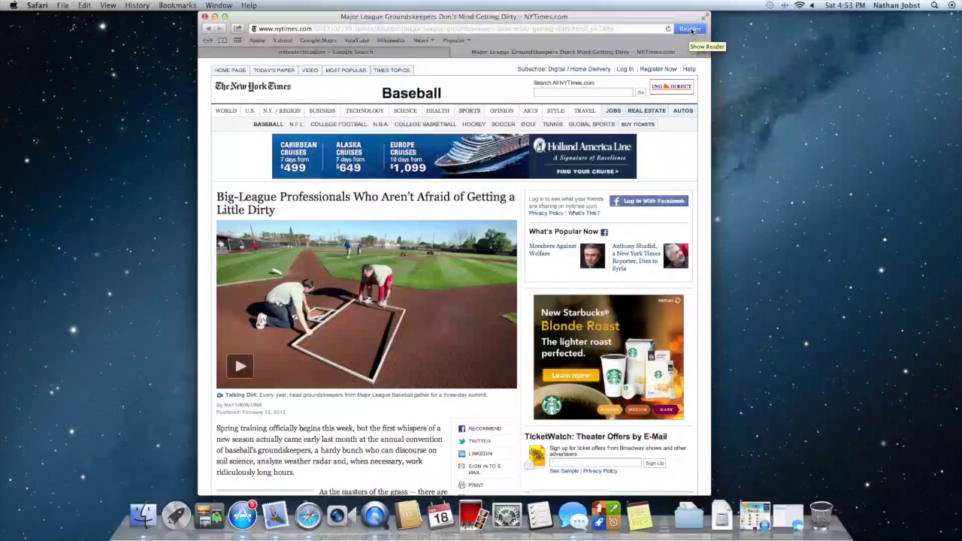
# Read the NYTimes groundskeepers article in Reader view, then minimize Safari.
pyautogui.click(376, 51)
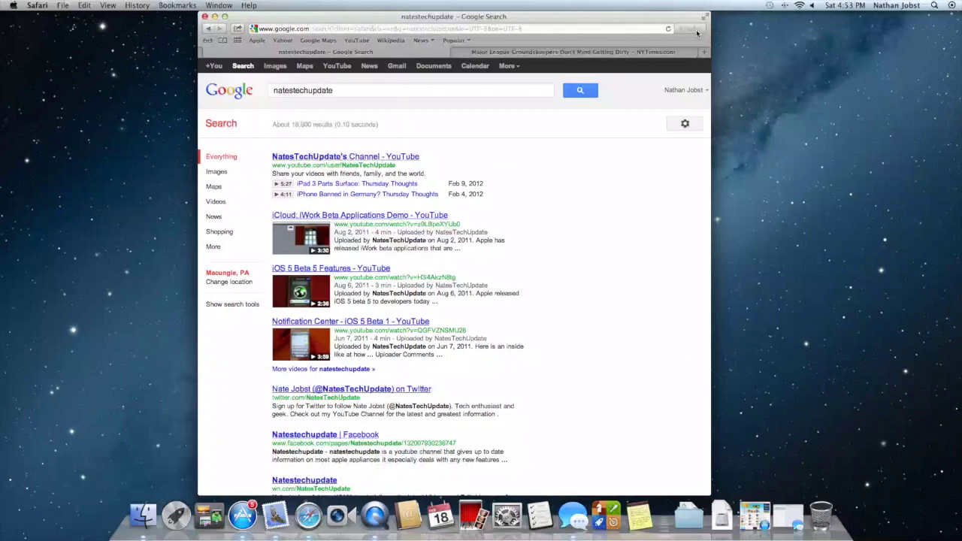
pyautogui.click(635, 54)
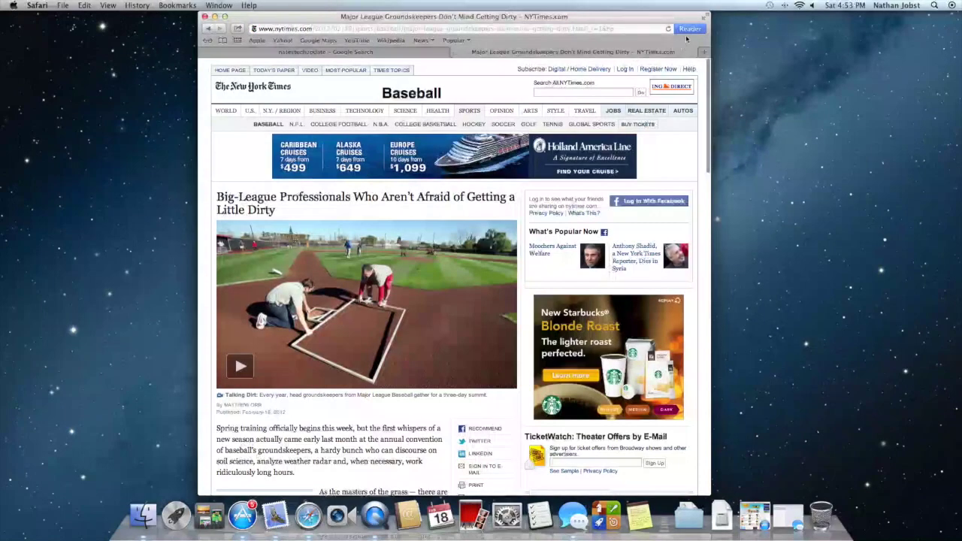
pyautogui.click(689, 29)
pyautogui.scroll(-10, 459, 144)
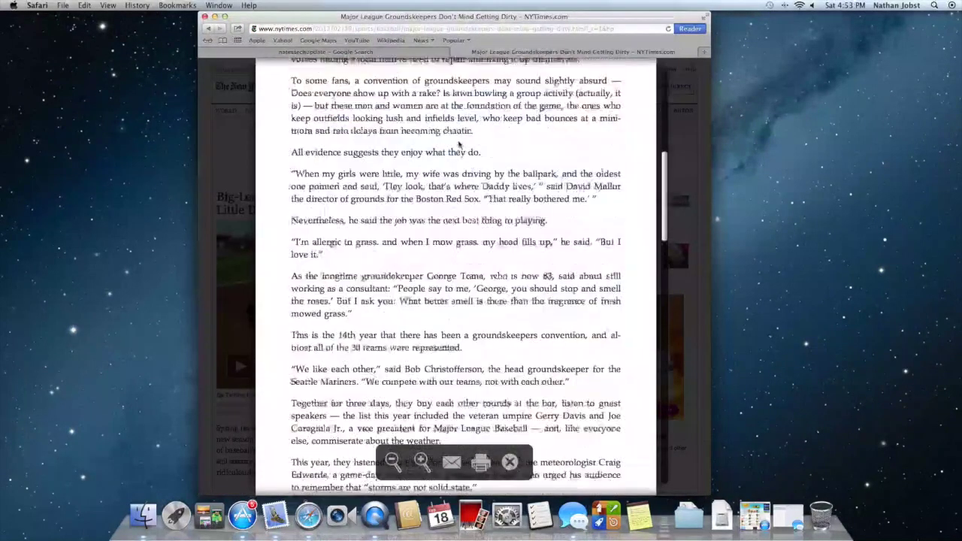
pyautogui.scroll(-15, 459, 144)
pyautogui.scroll(20, 459, 144)
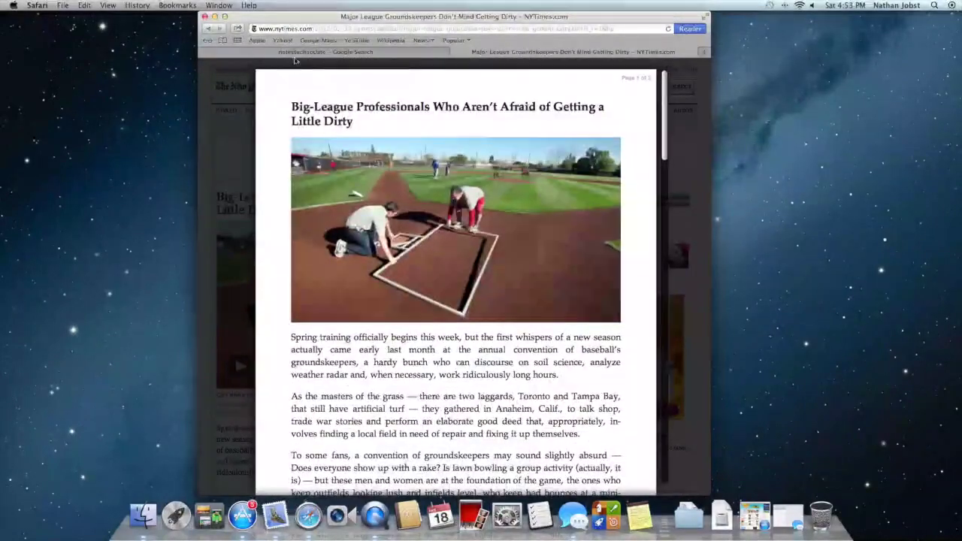
pyautogui.click(215, 16)
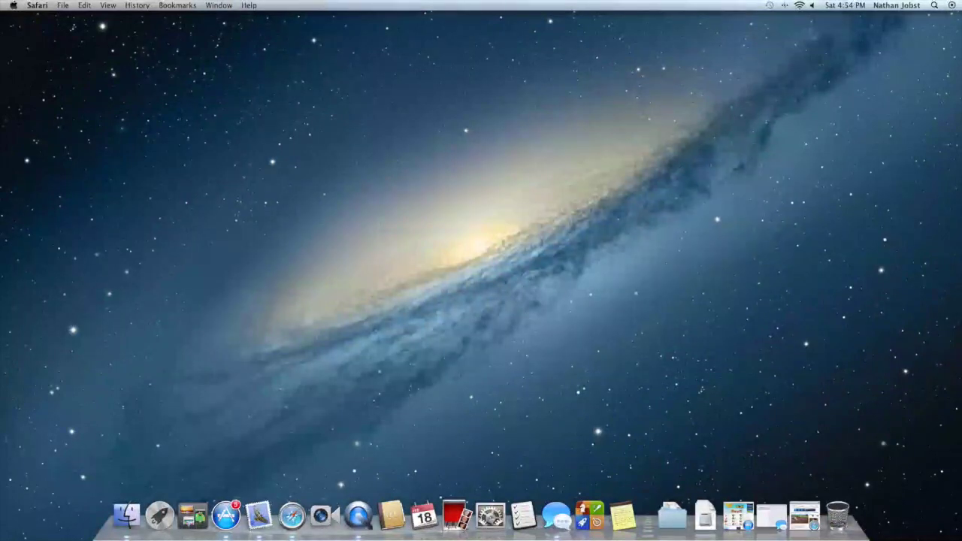
# Open Notification Center to check it is empty, then close it again.
pyautogui.click(952, 5)
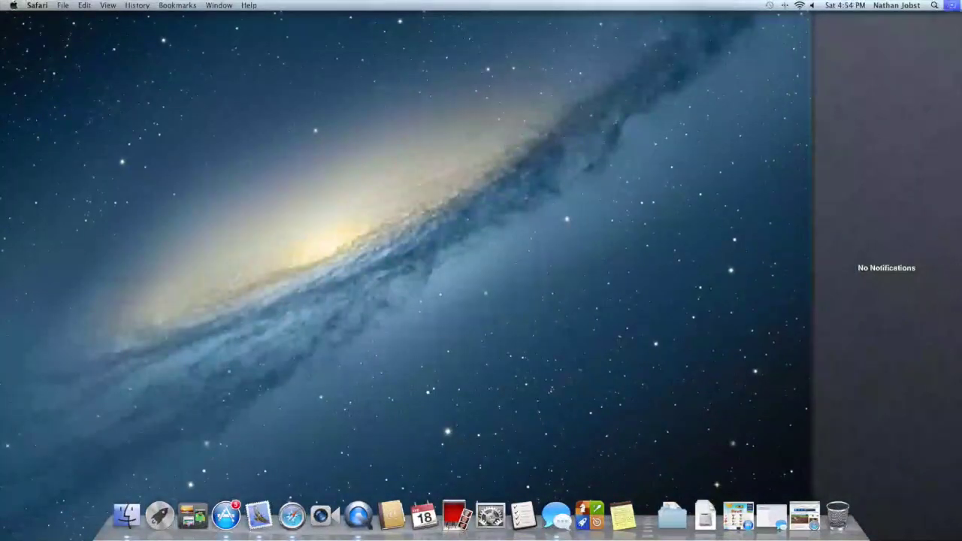
pyautogui.click(951, 5)
# Restore Messages and send the message 'hey'.
pyautogui.click(778, 521)
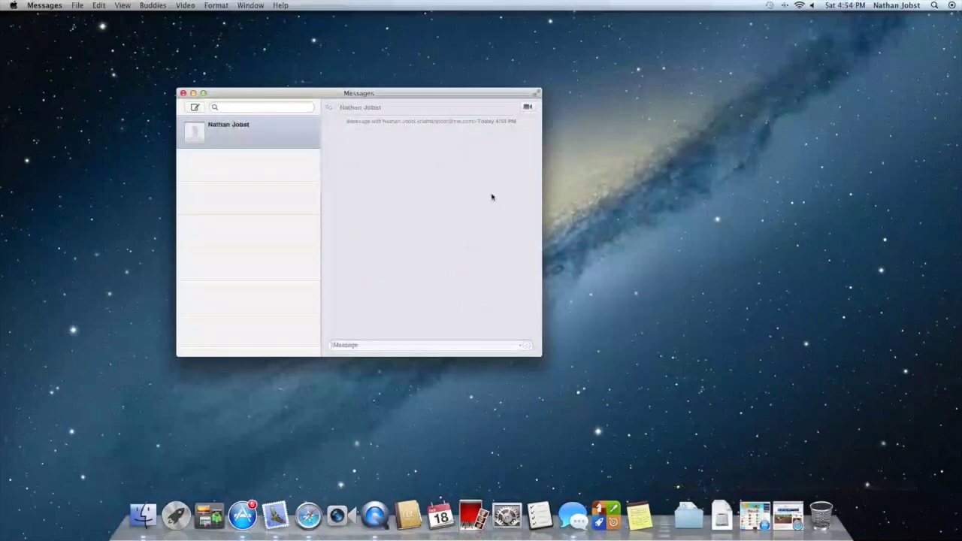
pyautogui.write('hey')
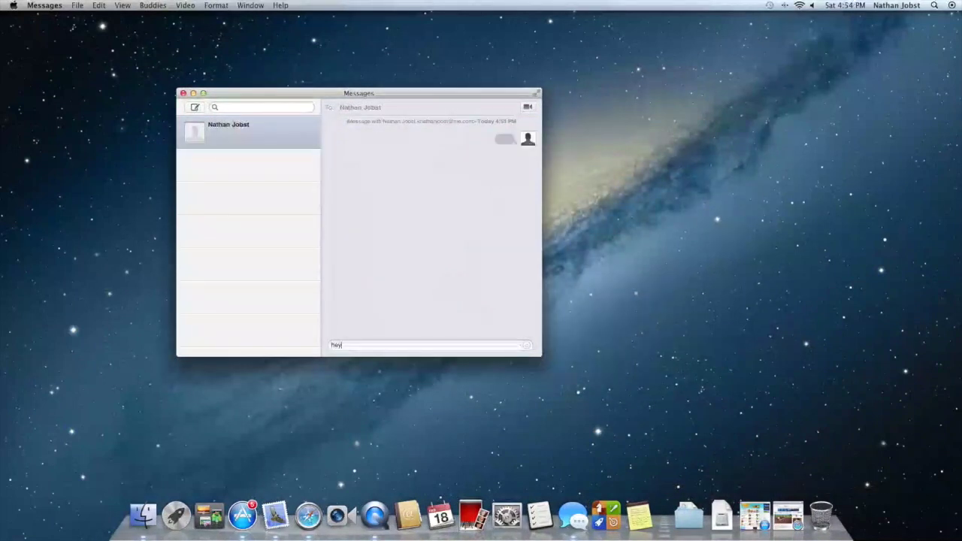
pyautogui.press('Return')
# Minimize Messages, then reopen the conversation from its Notification Center alert.
pyautogui.click(193, 93)
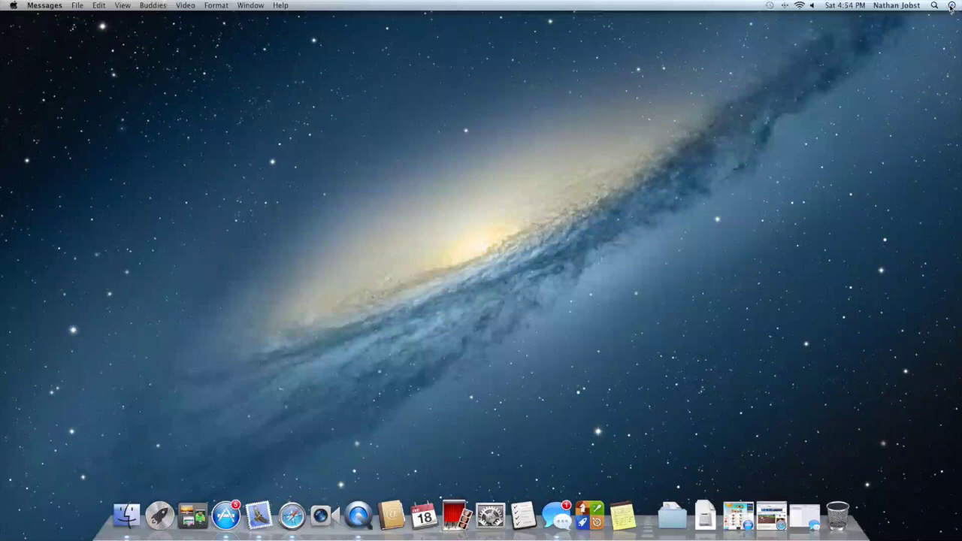
pyautogui.click(952, 7)
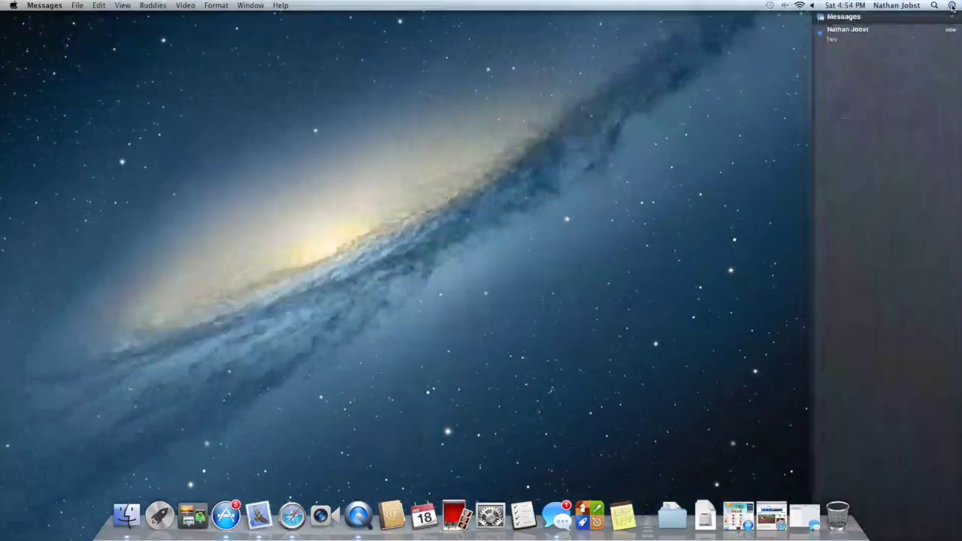
pyautogui.click(894, 36)
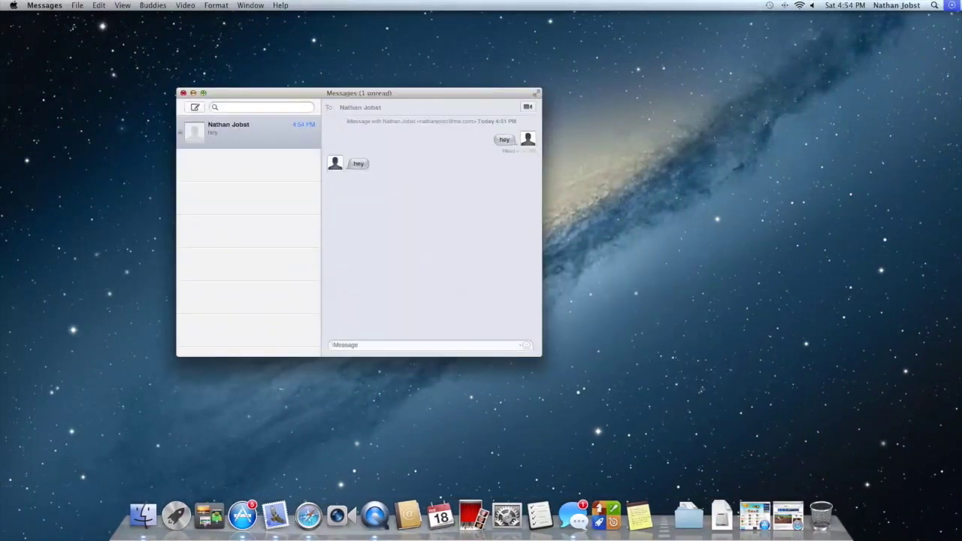
pyautogui.hscroll(3, 822, 419)
pyautogui.click(223, 102)
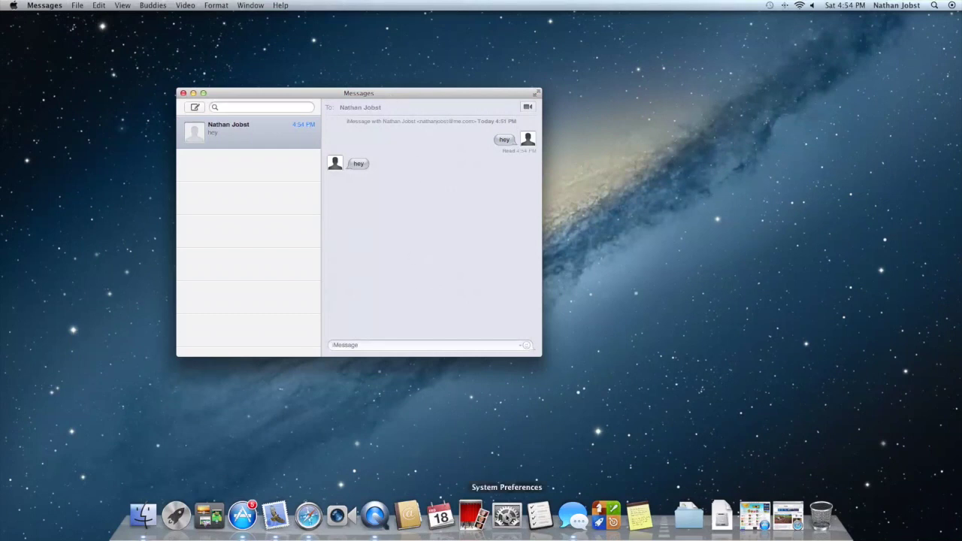
# Set the Messages alert style to Banners in Notifications preferences, then return to the conversation.
pyautogui.click(507, 516)
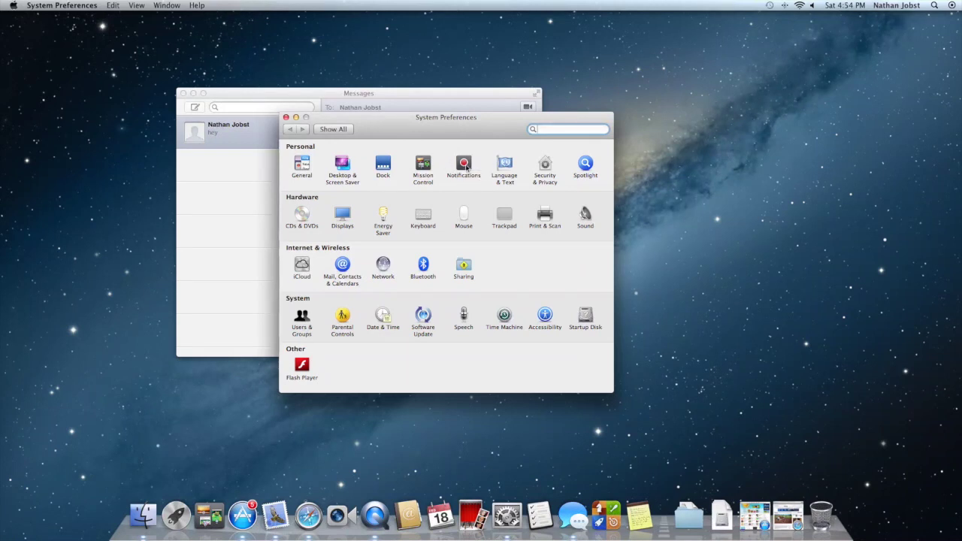
pyautogui.click(466, 167)
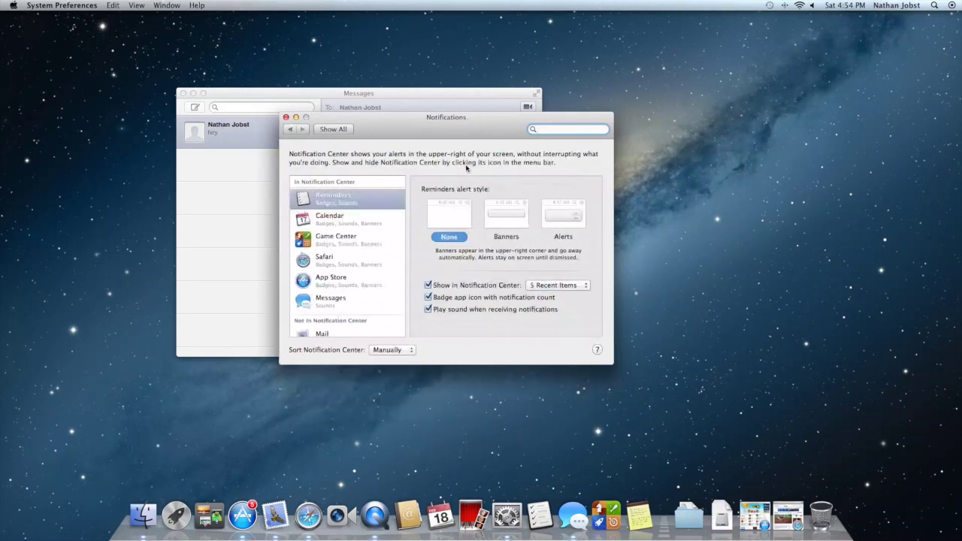
pyautogui.click(324, 302)
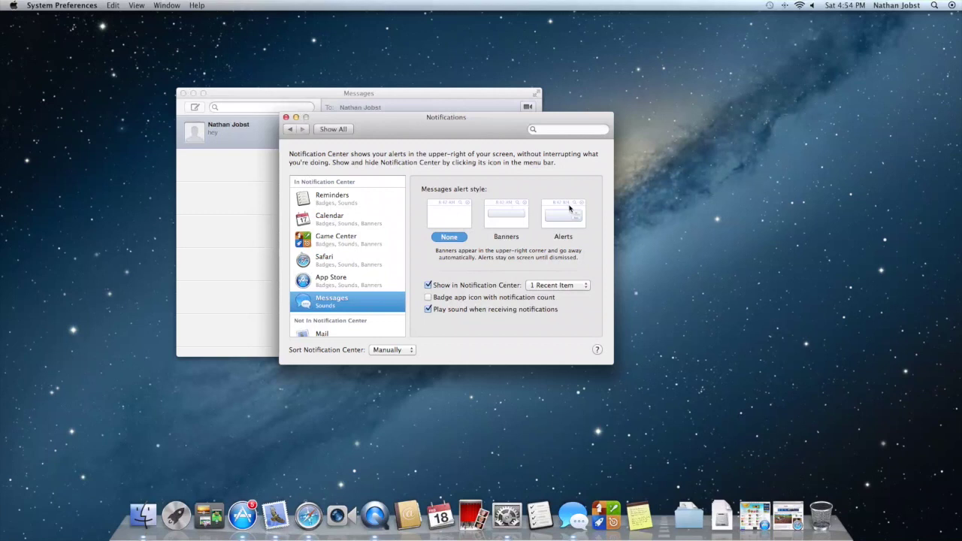
pyautogui.click(521, 212)
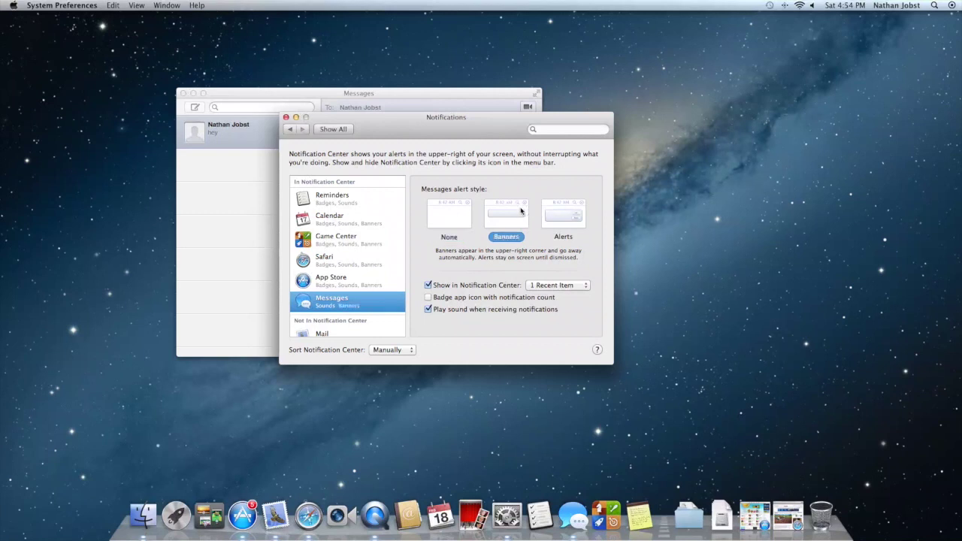
pyautogui.click(286, 118)
pyautogui.click(354, 189)
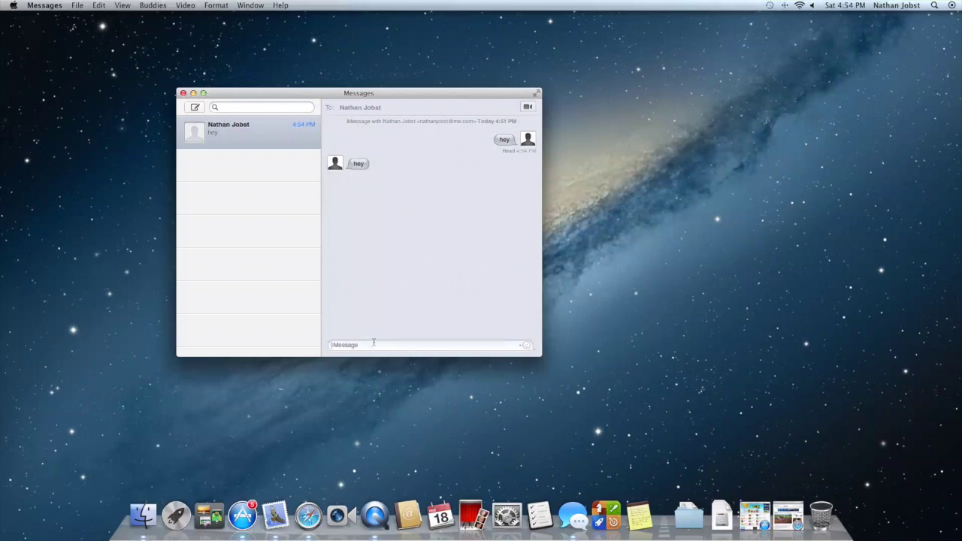
# Send another 'hey' in Messages, then bring the App Store to the front.
pyautogui.write('hey')
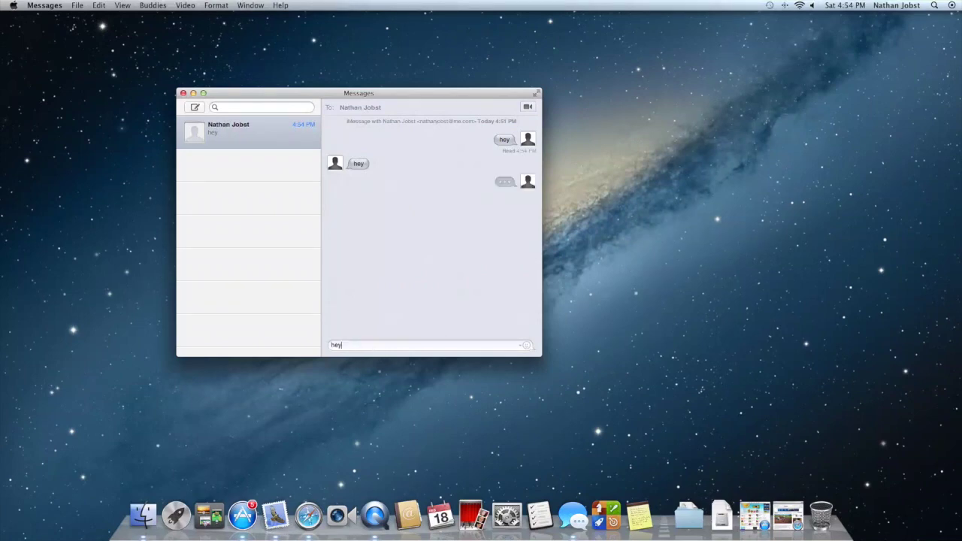
pyautogui.click(755, 516)
pyautogui.click(324, 95)
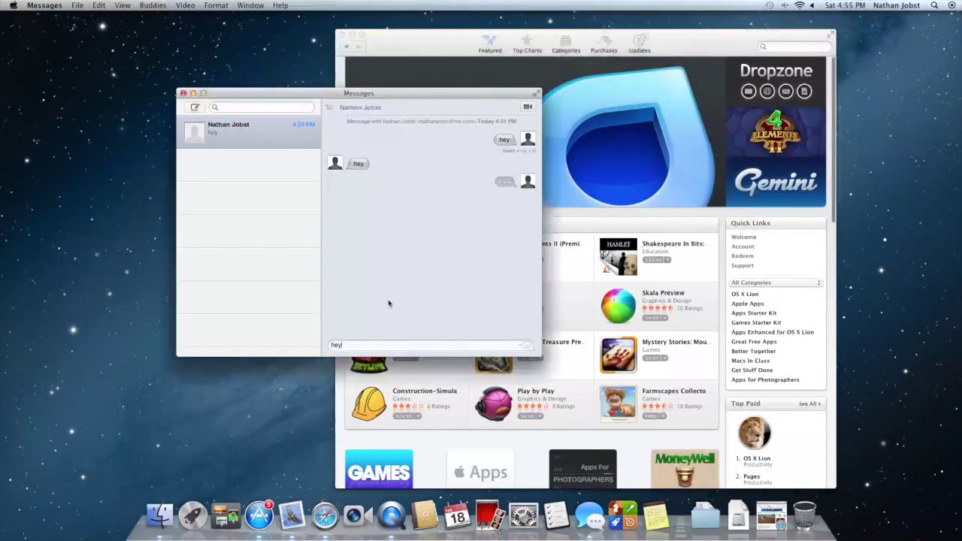
pyautogui.press('Return')
pyautogui.click(581, 264)
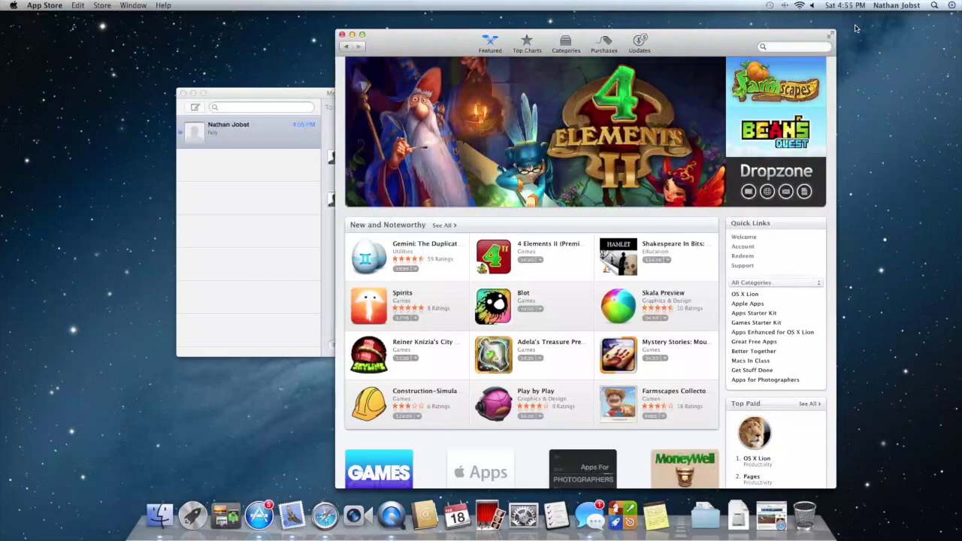
# Clear the Messages entry from Notification Center and bring the conversation back to the front.
pyautogui.click(951, 5)
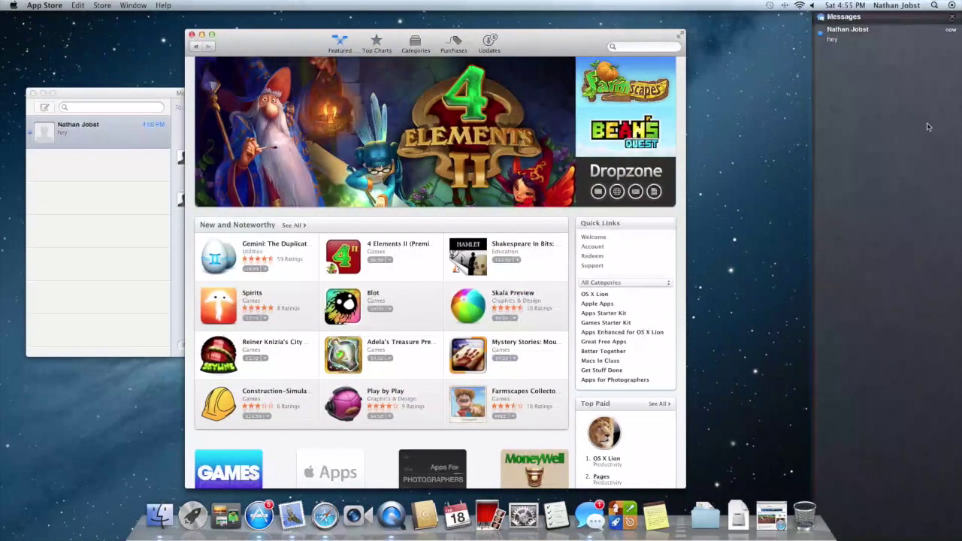
pyautogui.click(952, 16)
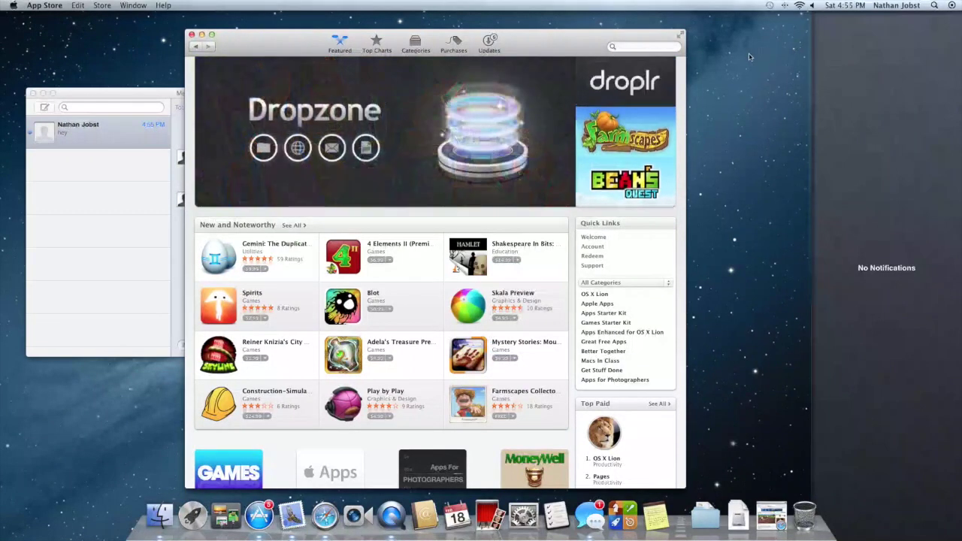
pyautogui.click(951, 5)
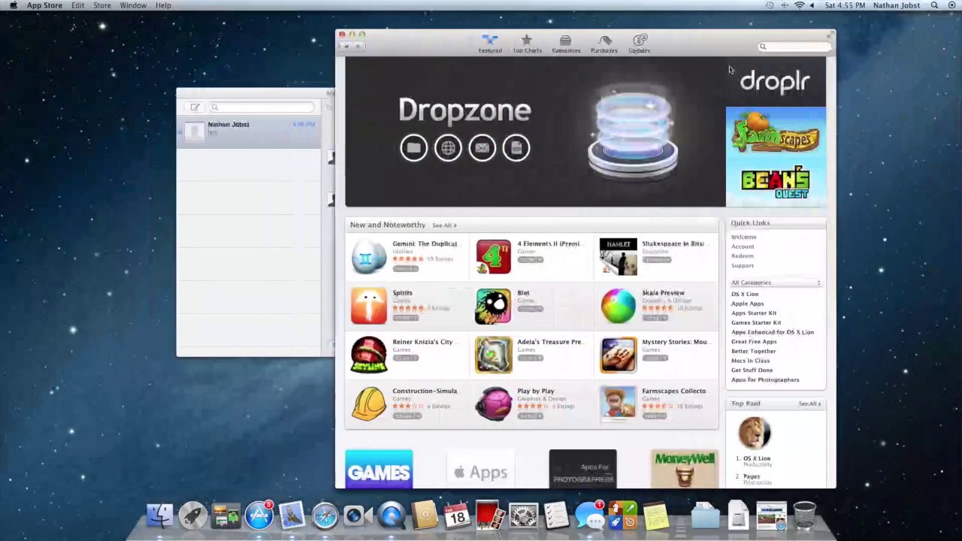
pyautogui.click(288, 233)
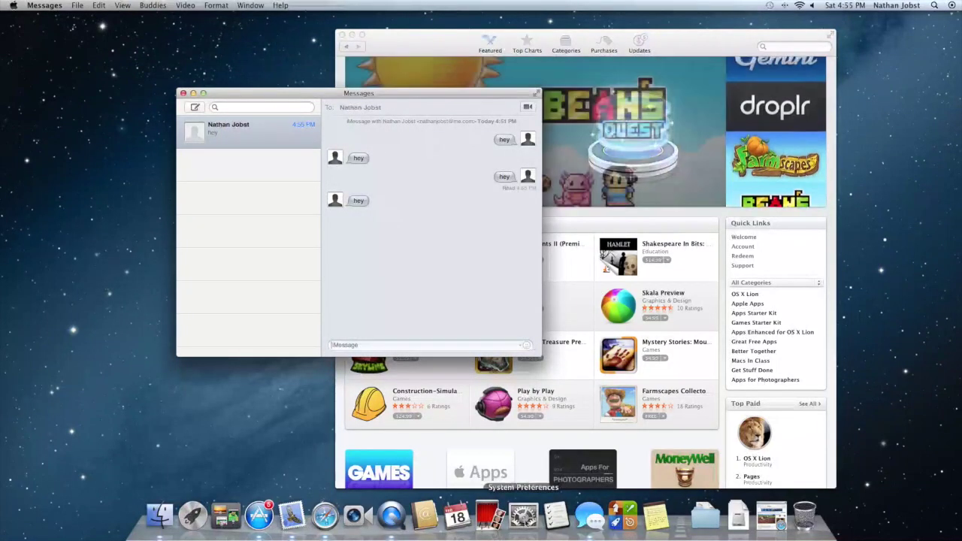
pyautogui.click(524, 515)
# Scroll through the apps in Notifications settings, then close System Preferences and the Messages window.
pyautogui.click(466, 167)
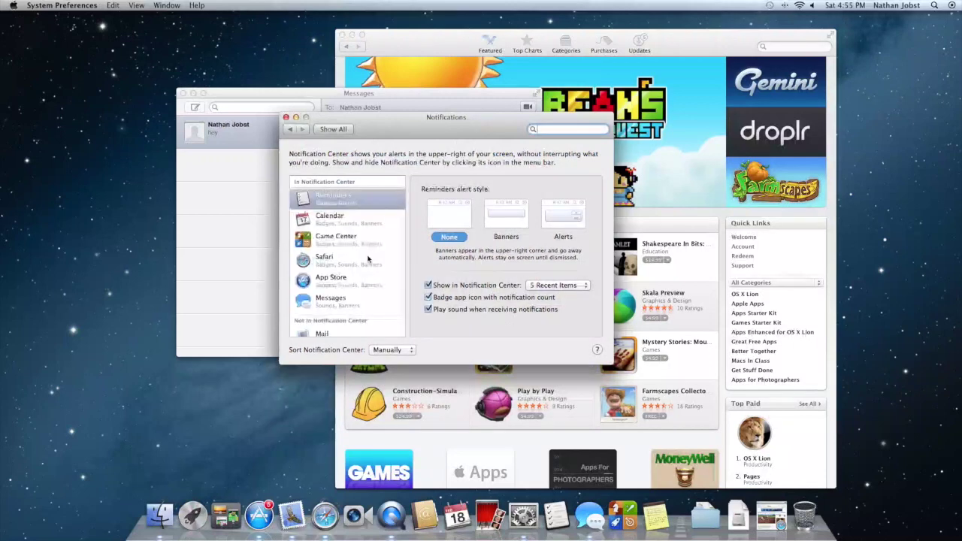
pyautogui.scroll(-1, 325, 262)
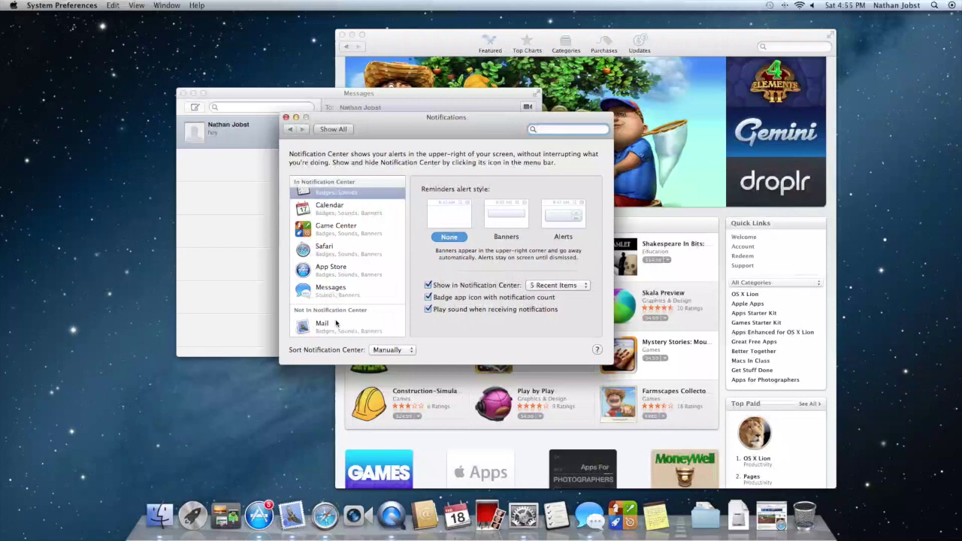
pyautogui.click(286, 118)
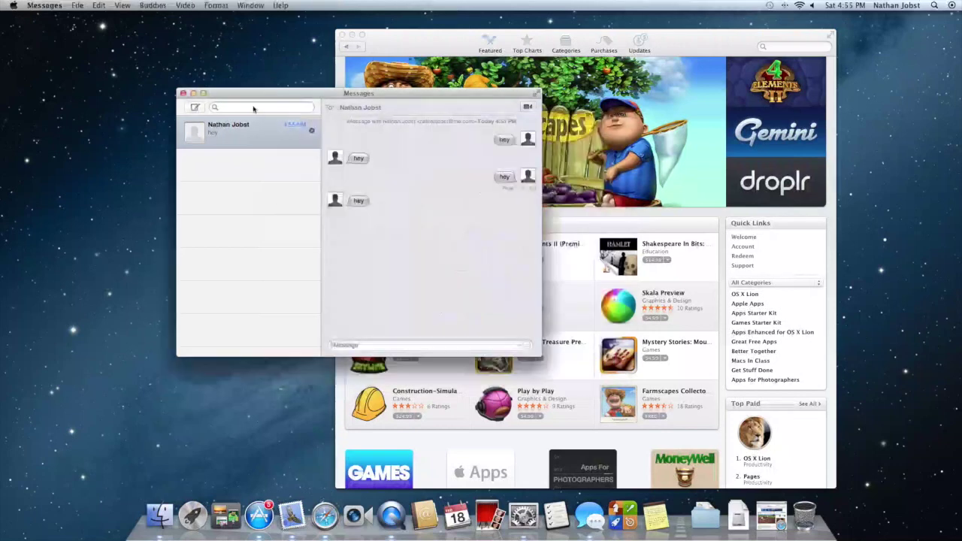
pyautogui.click(182, 94)
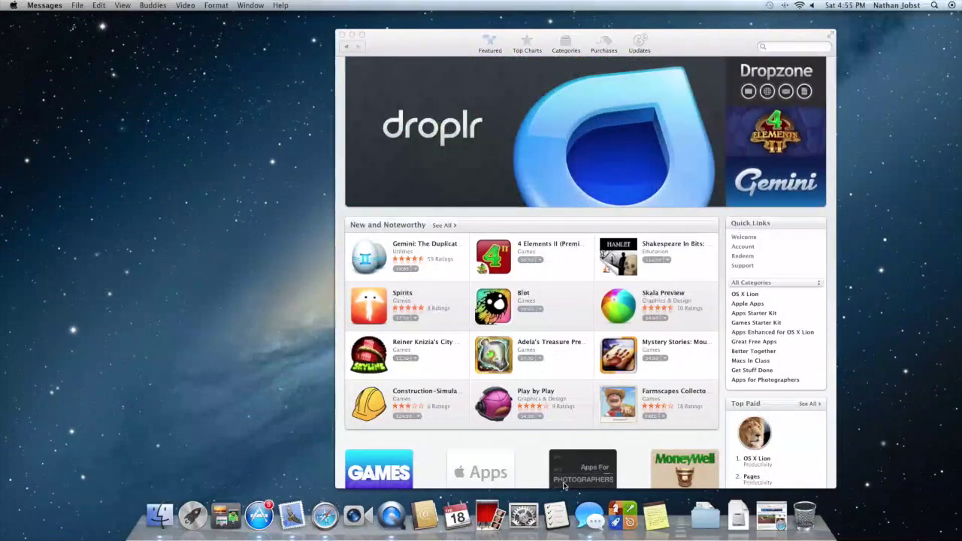
pyautogui.click(621, 515)
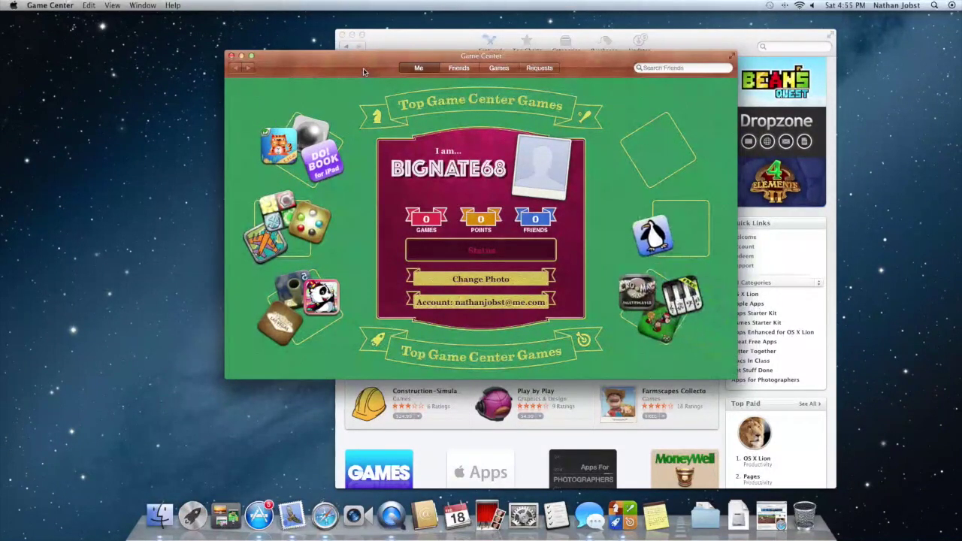
# Browse Game Center's Friends, Games and Requests views, with a brief App Store detour, then return to Me.
pyautogui.click(459, 68)
pyautogui.click(502, 68)
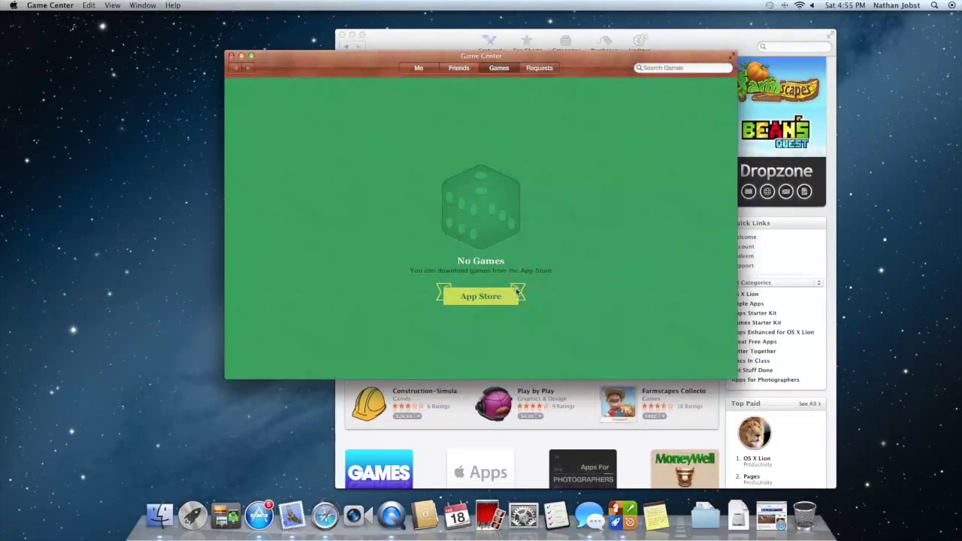
pyautogui.click(488, 292)
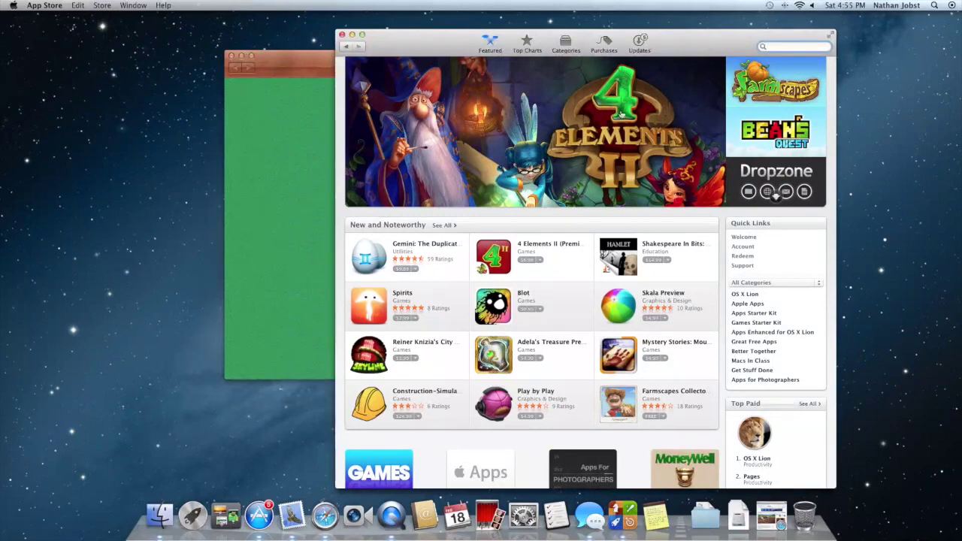
pyautogui.click(292, 140)
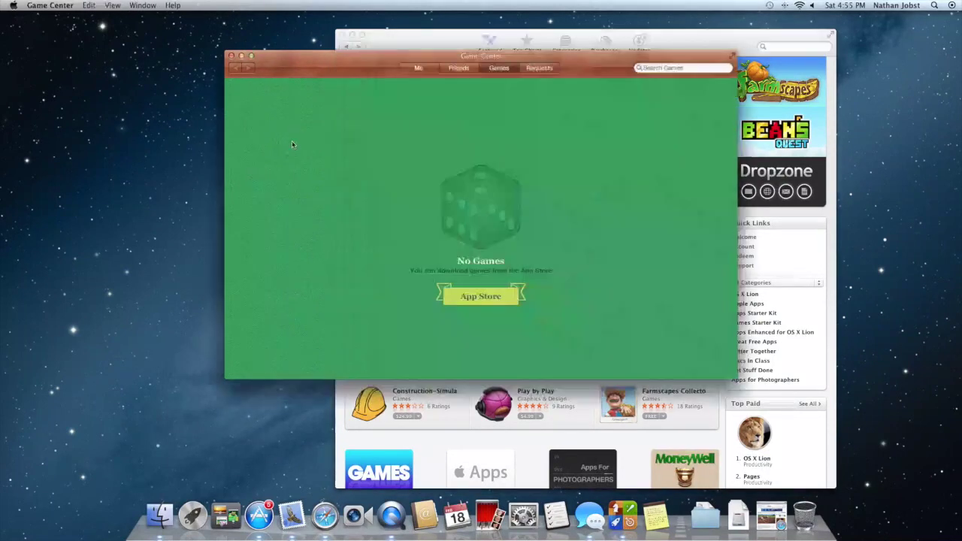
pyautogui.click(541, 69)
pyautogui.click(419, 68)
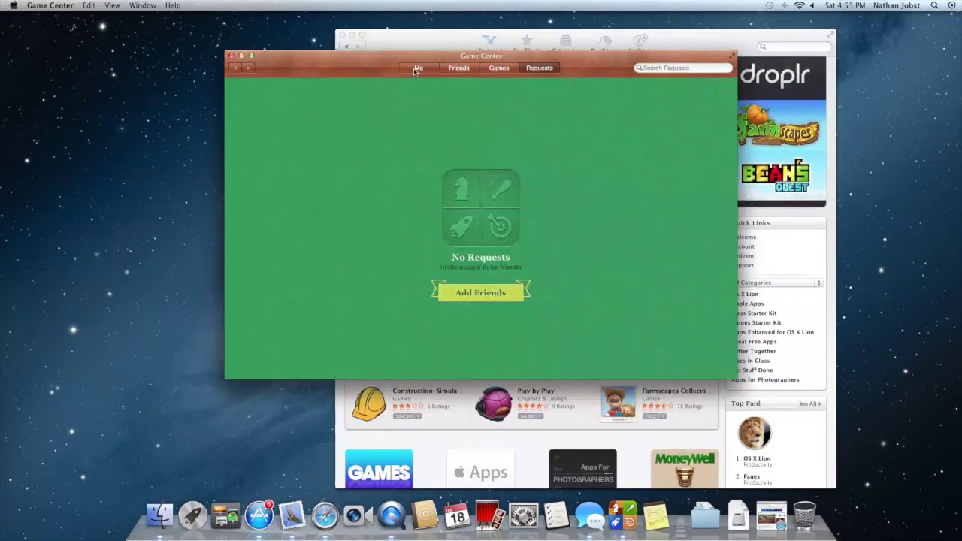
# Cycle once more through Friends, Games and Requests, ending on the Me profile page.
pyautogui.click(460, 68)
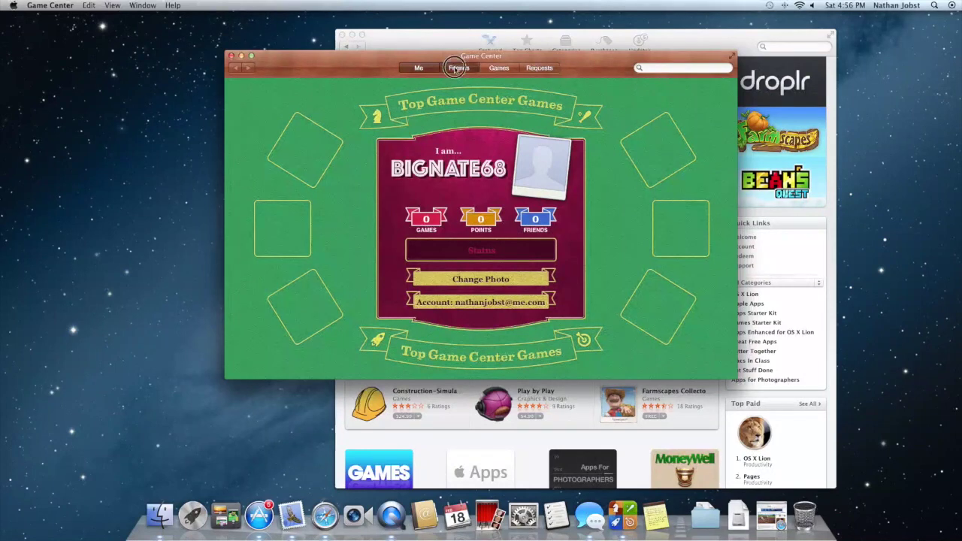
pyautogui.click(505, 72)
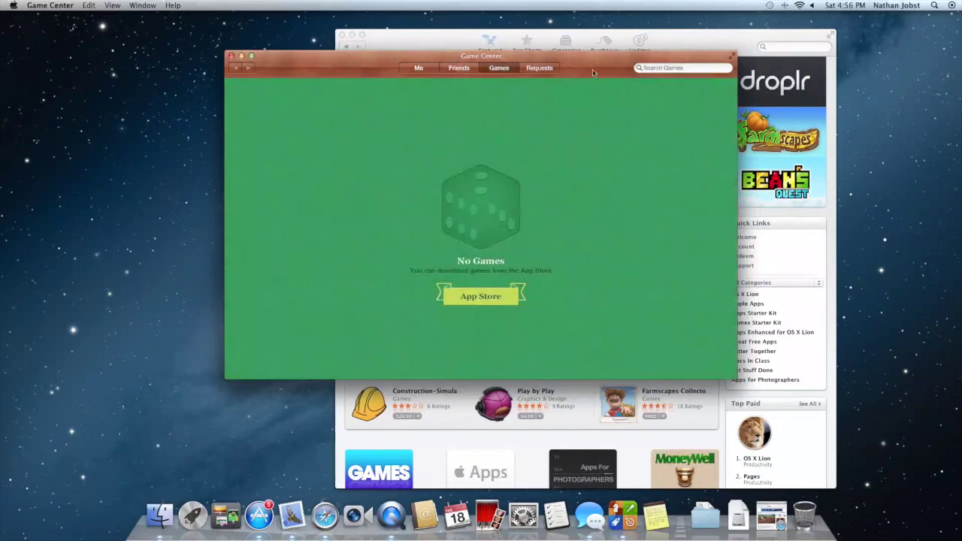
pyautogui.click(549, 72)
pyautogui.click(421, 69)
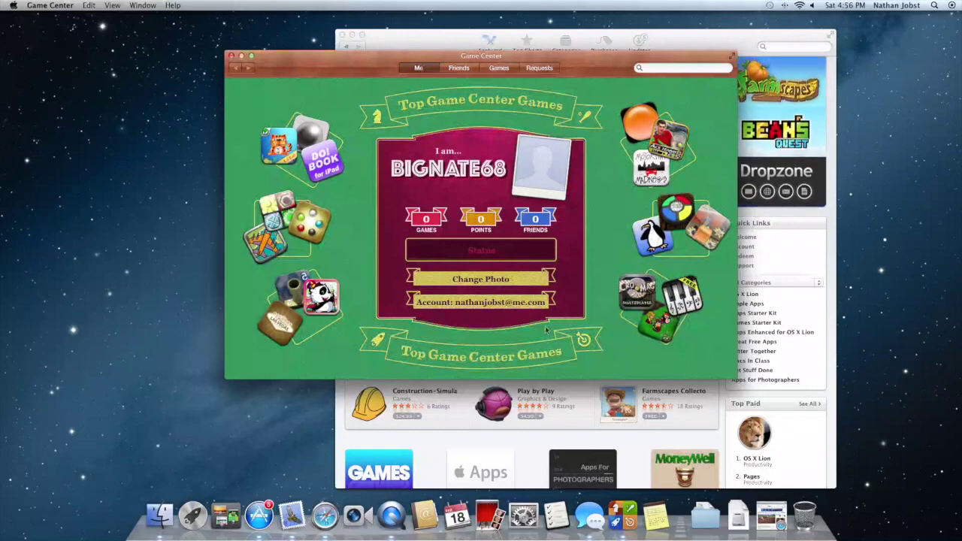
# Open Notes, minimize Game Center and move the Notes window further left.
pyautogui.click(656, 515)
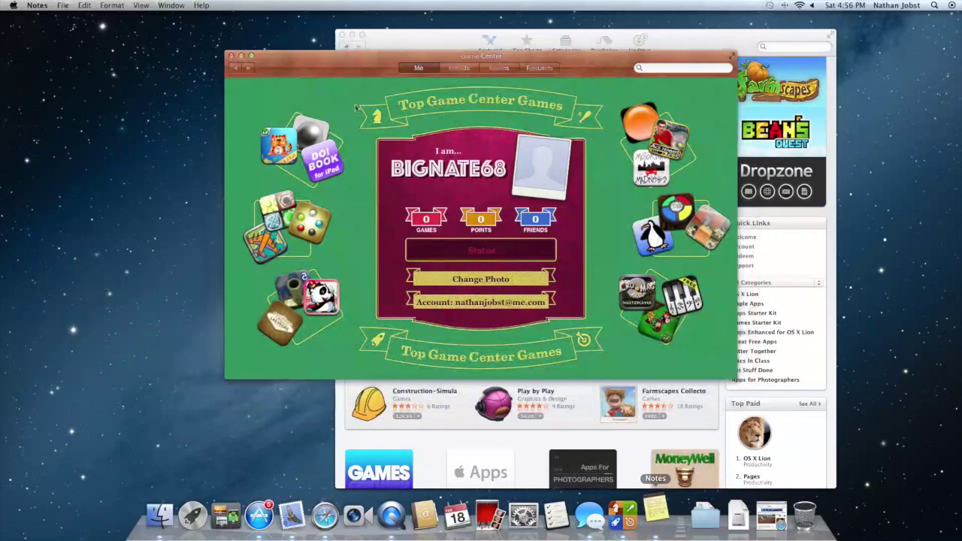
pyautogui.click(240, 56)
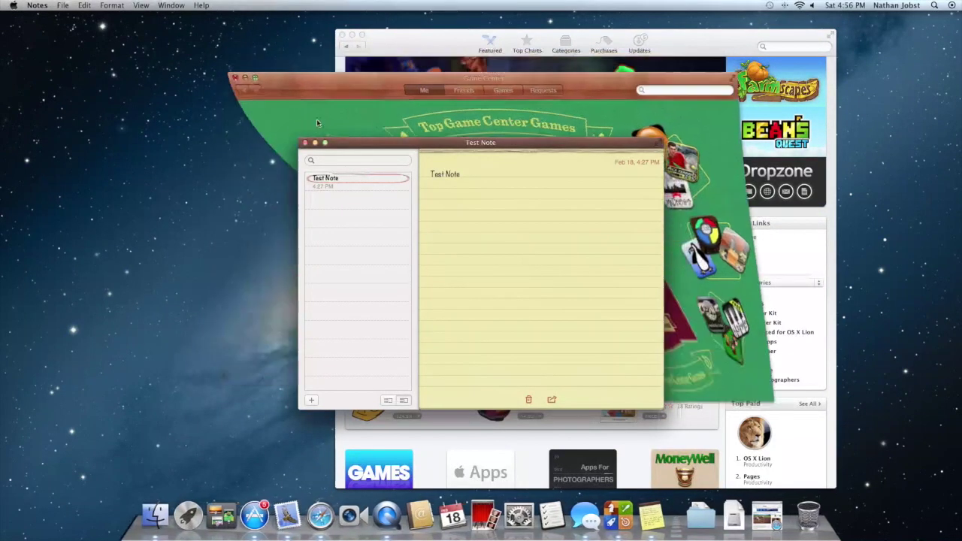
pyautogui.moveTo(415, 143); pyautogui.dragTo(330, 143)
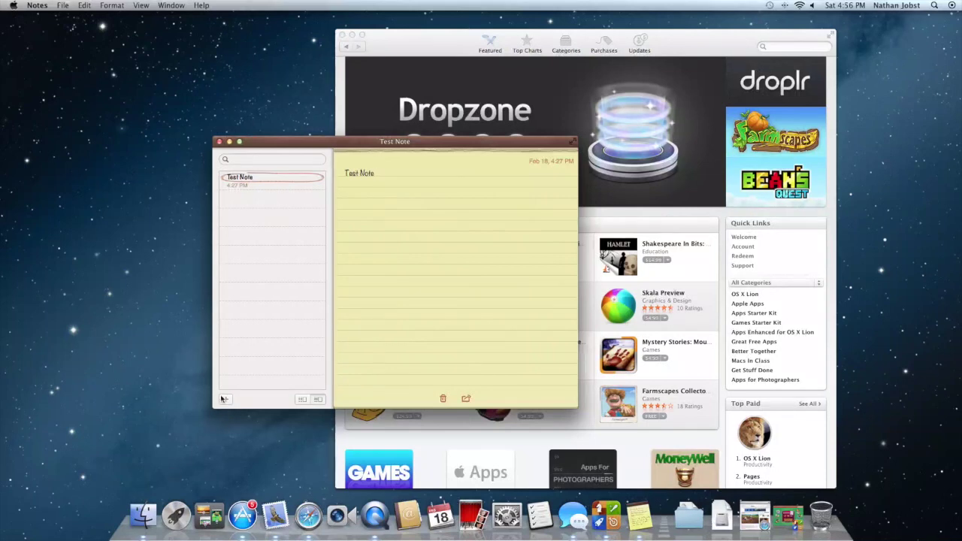
# Toggle the iCloud notes folders sidebar on and off, ending with just the list.
pyautogui.click(304, 403)
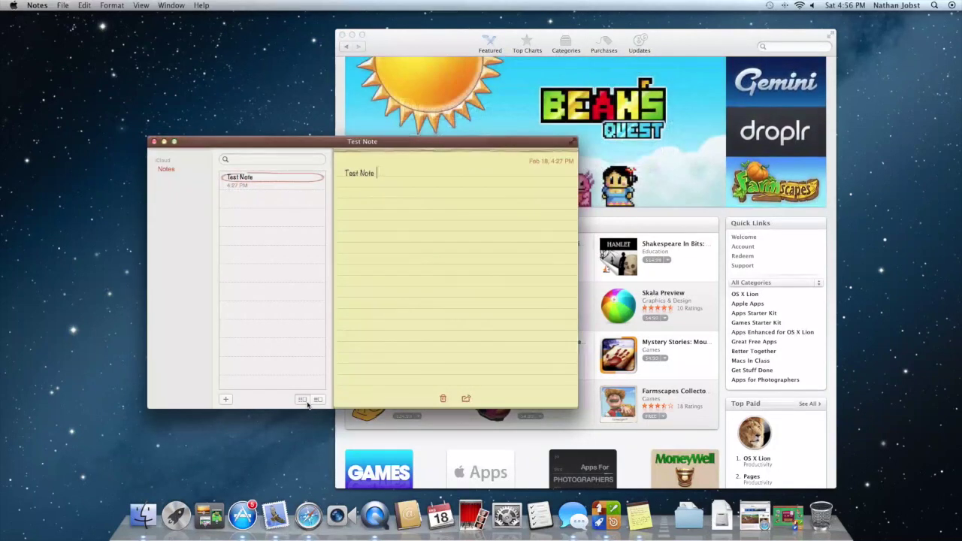
pyautogui.click(305, 403)
pyautogui.click(305, 402)
pyautogui.click(319, 403)
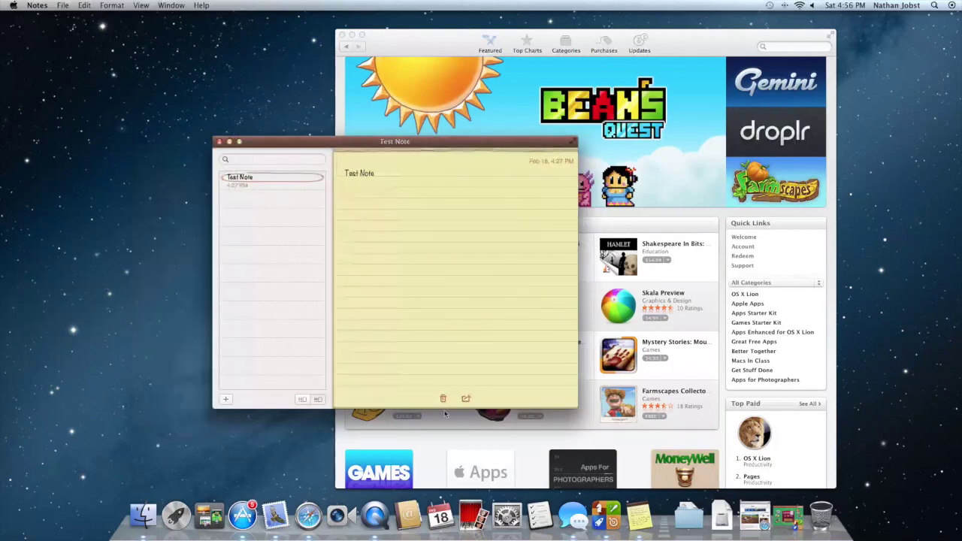
# View the Test Note's Email/Message sharing options, dismiss them, and close Notes.
pyautogui.click(466, 399)
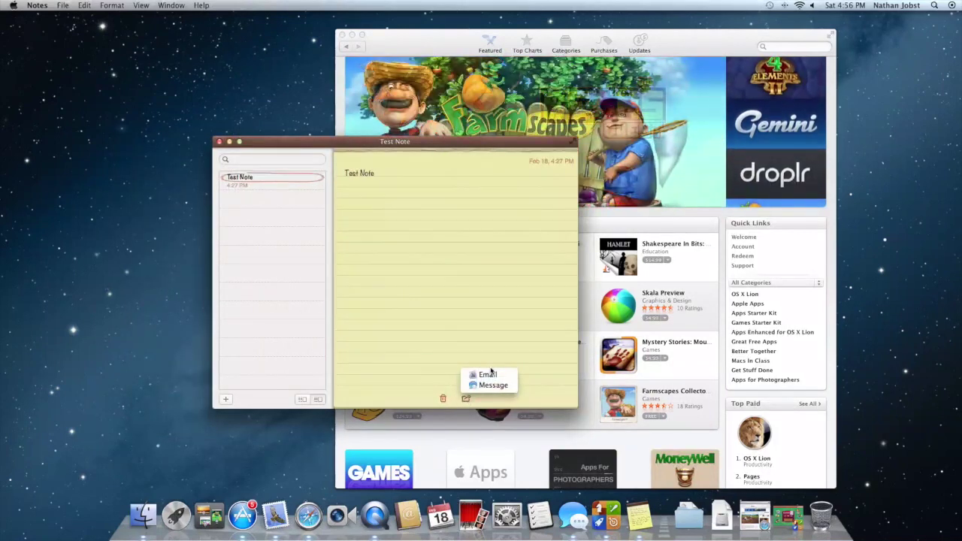
pyautogui.click(412, 365)
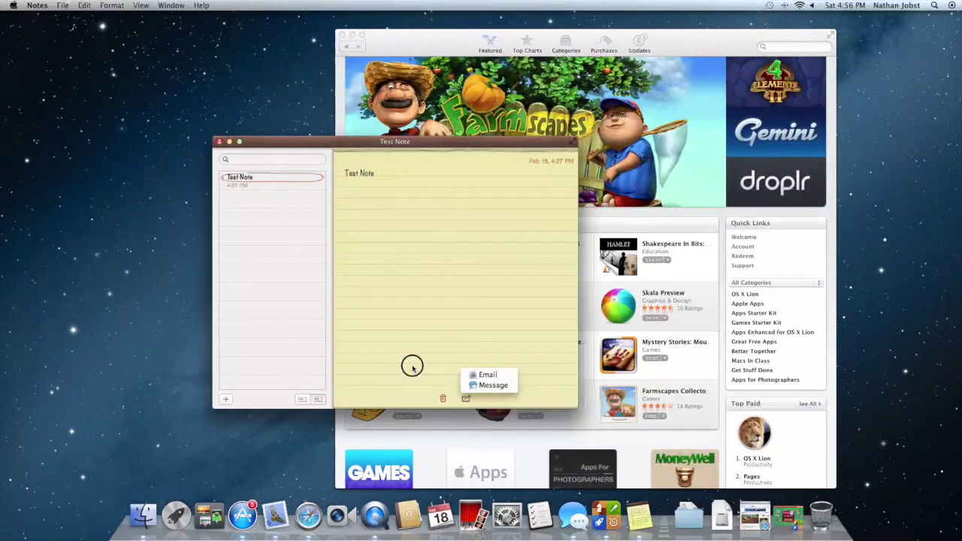
pyautogui.click(219, 142)
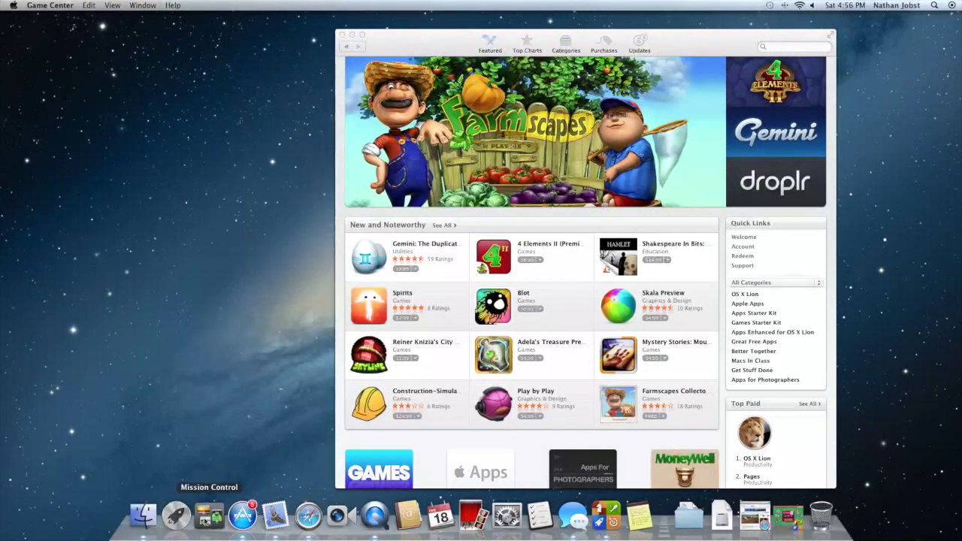
# Launch Reminders, add a reminder 'lakjsdf;lakjsd' and mark it done.
pyautogui.click(541, 518)
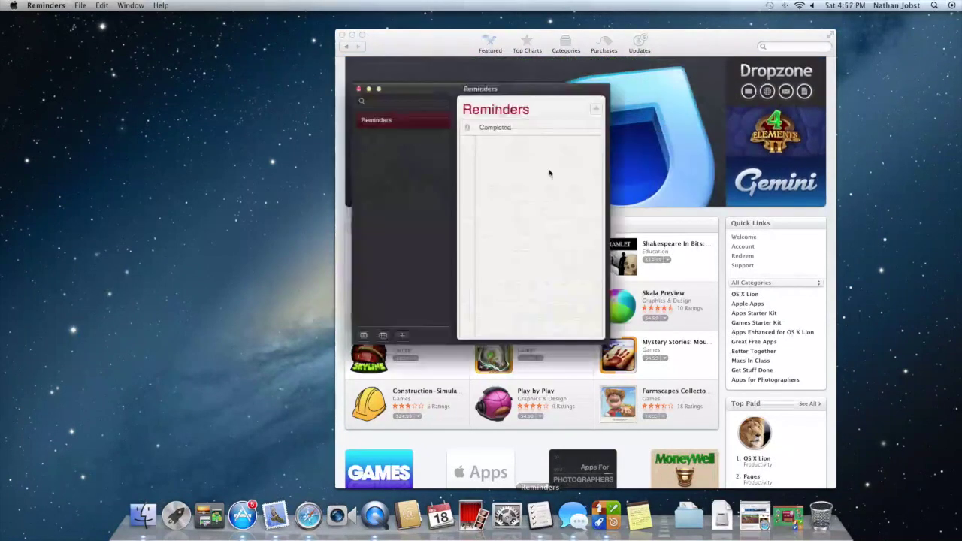
pyautogui.click(598, 111)
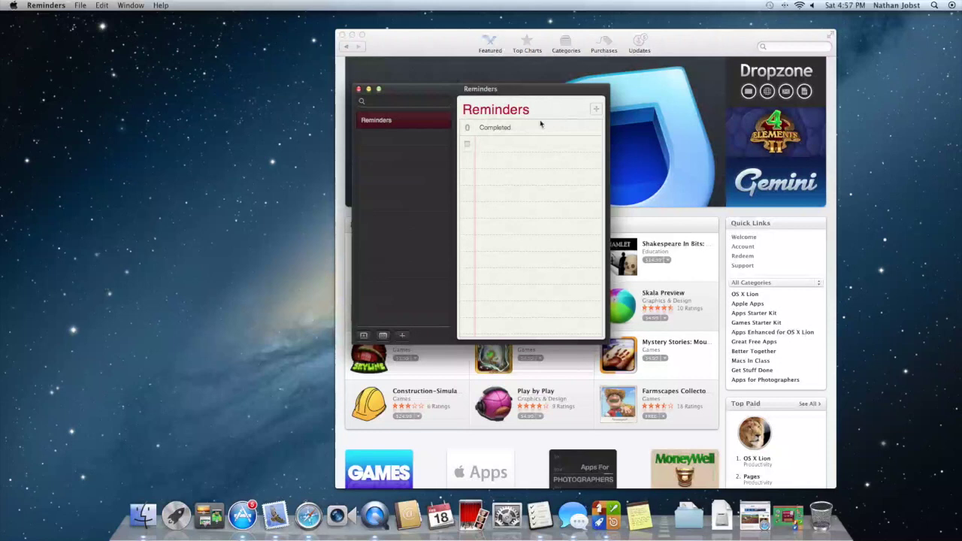
pyautogui.write('lakjsdf;lakjsd')
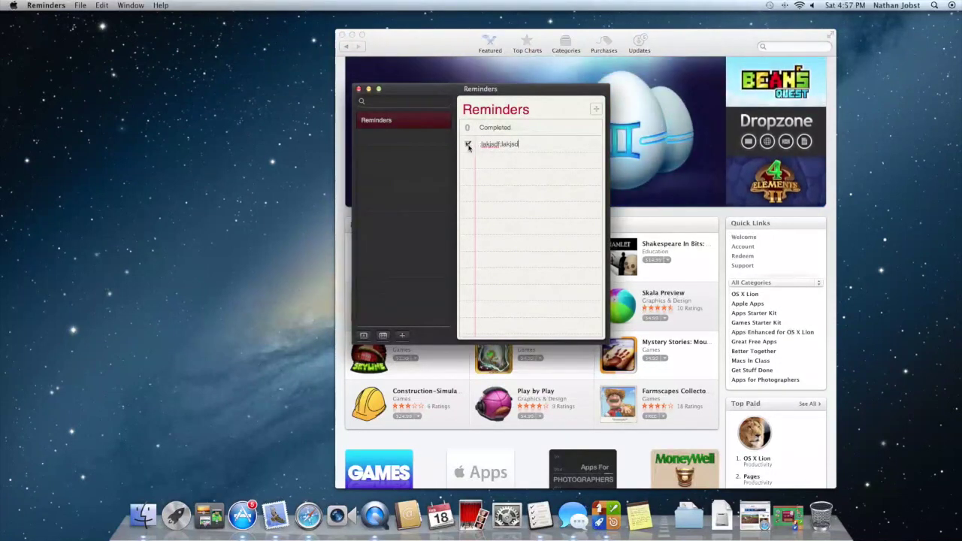
pyautogui.click(467, 145)
# View the Completed list, add a New List, and hide then reshow the lists sidebar.
pyautogui.click(403, 122)
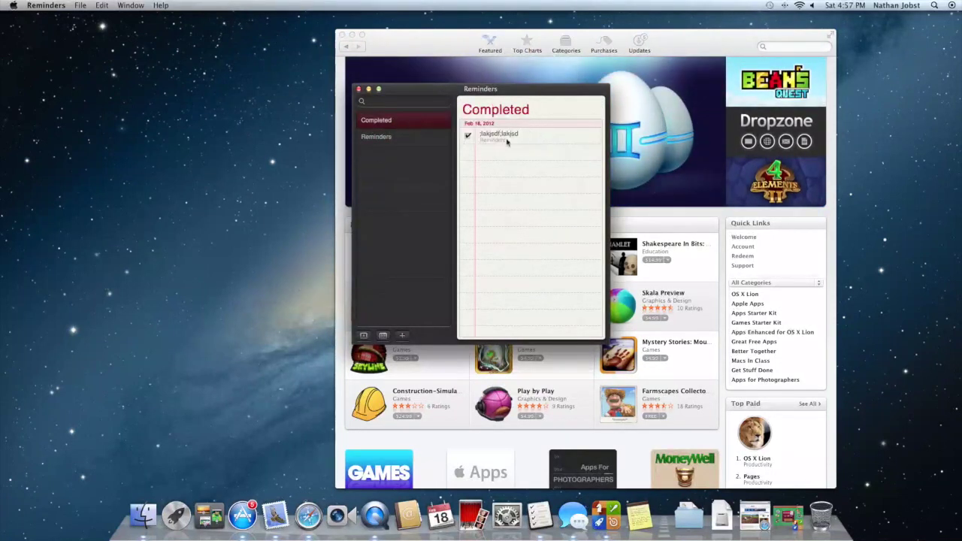
pyautogui.click(385, 336)
pyautogui.click(404, 336)
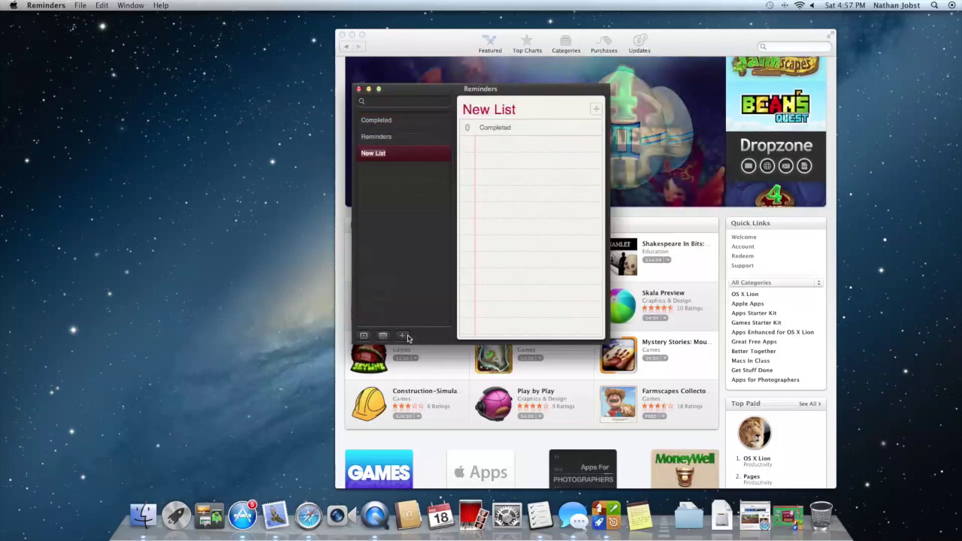
pyautogui.click(367, 337)
pyautogui.click(365, 338)
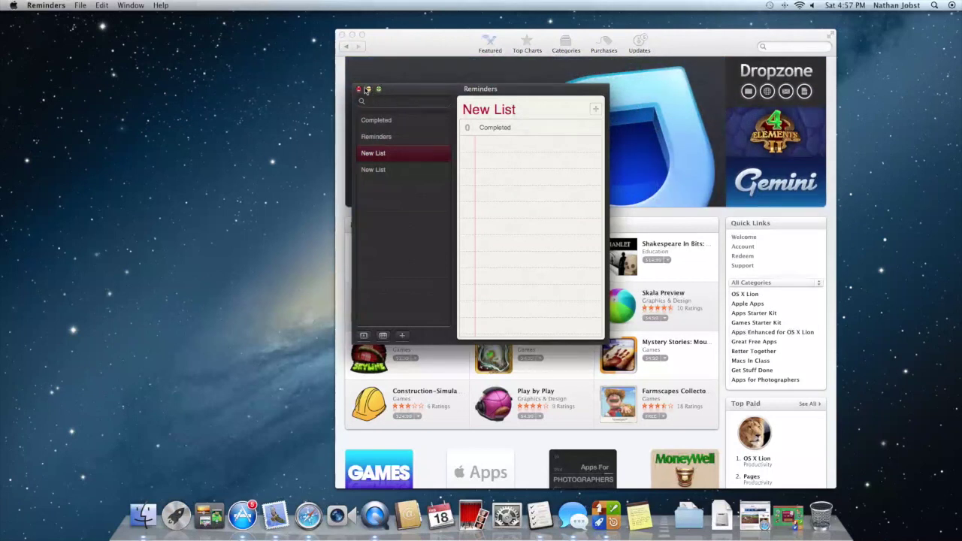
# Minimize Reminders, filter Launchpad with 'mes' to find Messages, then clear the search.
pyautogui.click(366, 89)
pyautogui.click(176, 516)
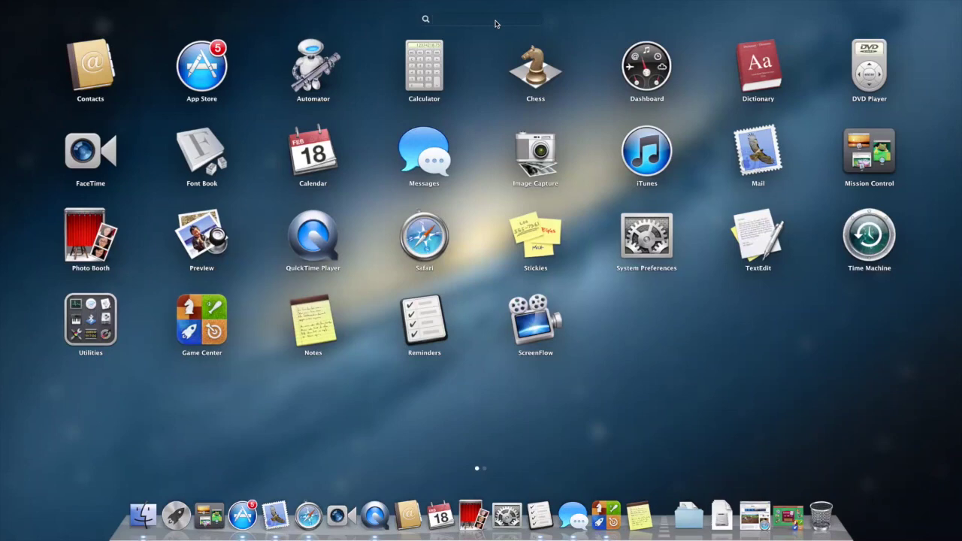
pyautogui.write('mes')
pyautogui.press('BackSpace')
pyautogui.press('BackSpace')
pyautogui.press('BackSpace')
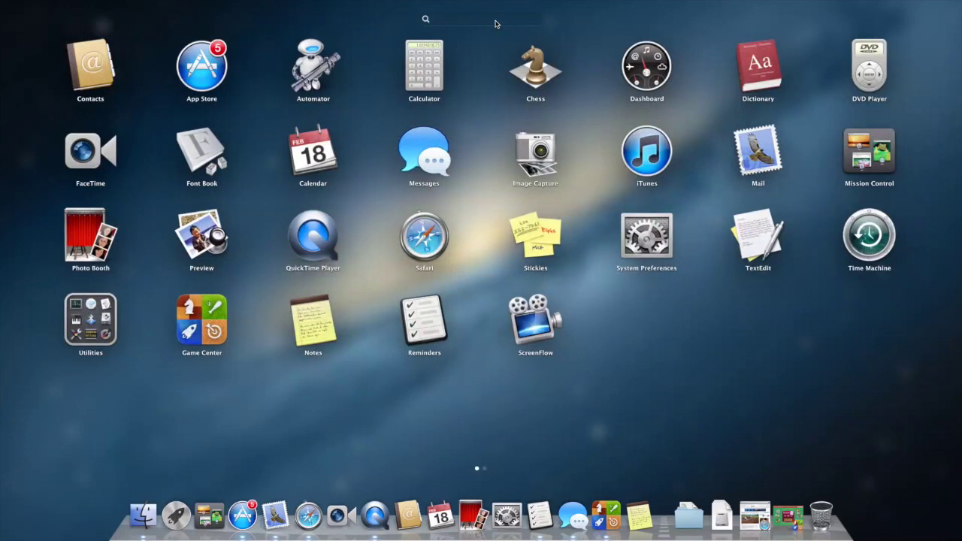
pyautogui.click(485, 78)
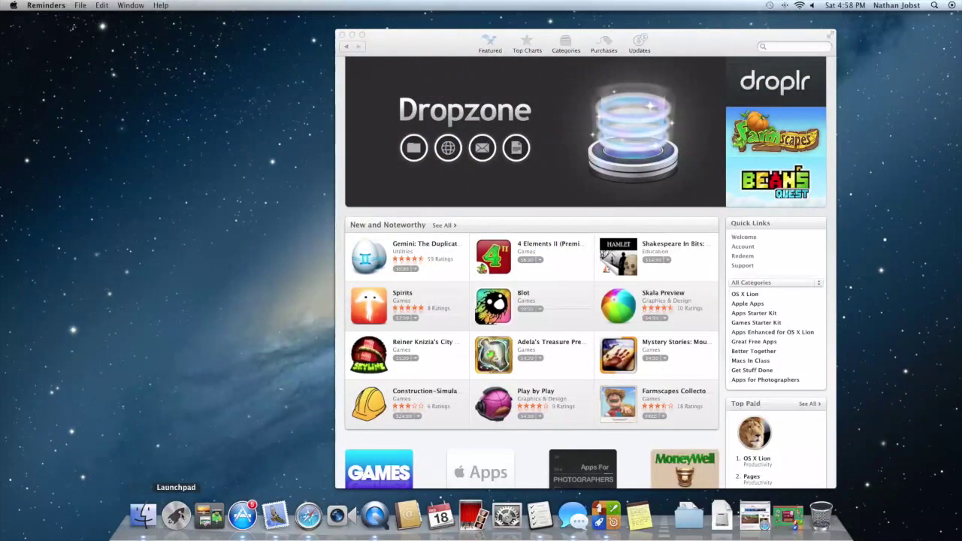
pyautogui.click(175, 515)
# Show the Dashboard widgets and the gallery of addable widgets, then return to the desktop.
pyautogui.click(299, 240)
pyautogui.press('F12')
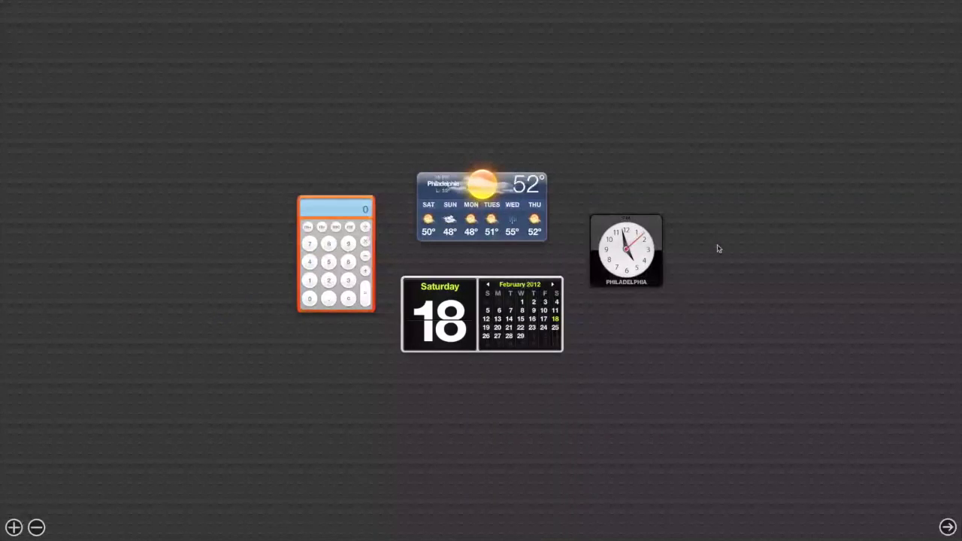
pyautogui.click(14, 527)
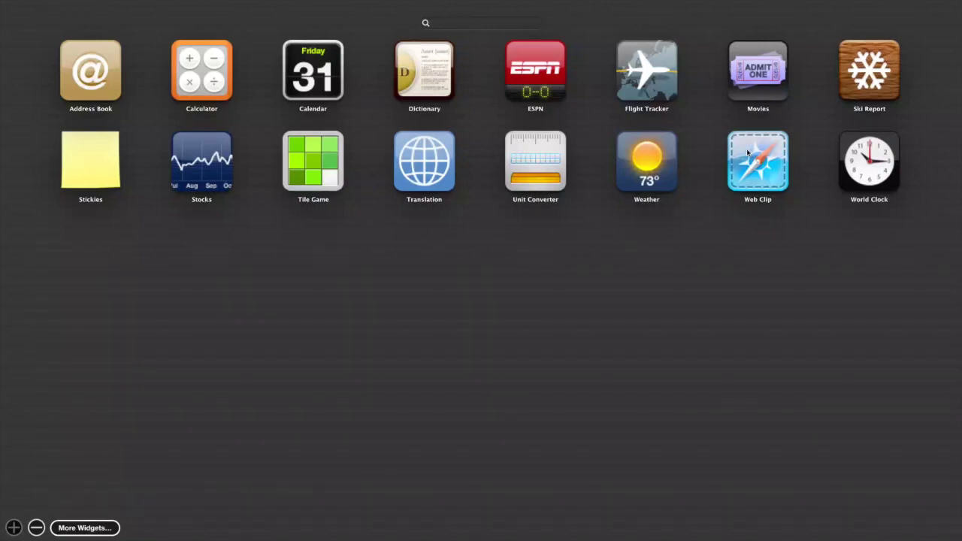
pyautogui.press('F12')
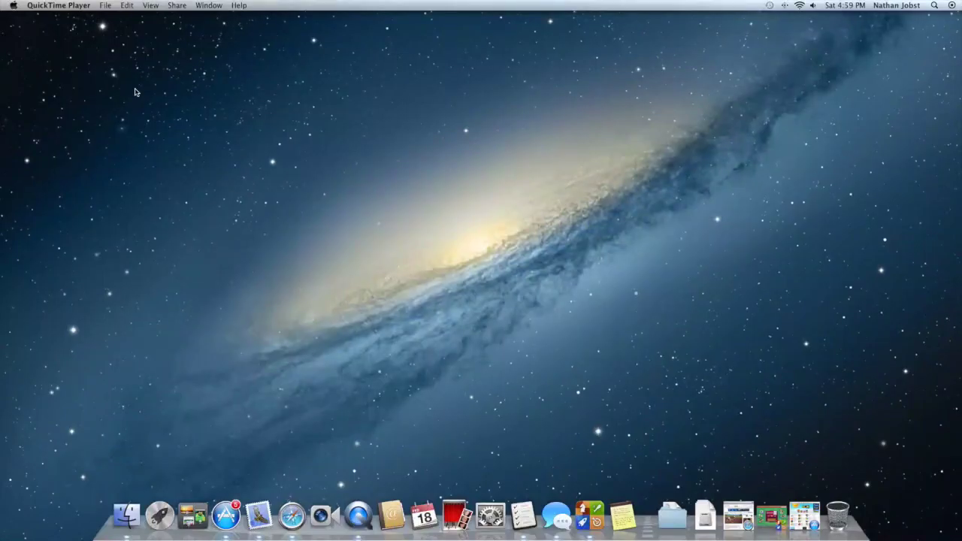
# Check About This Mac for OS X 10.8 and open Software Update's 5 available updates.
pyautogui.click(12, 5)
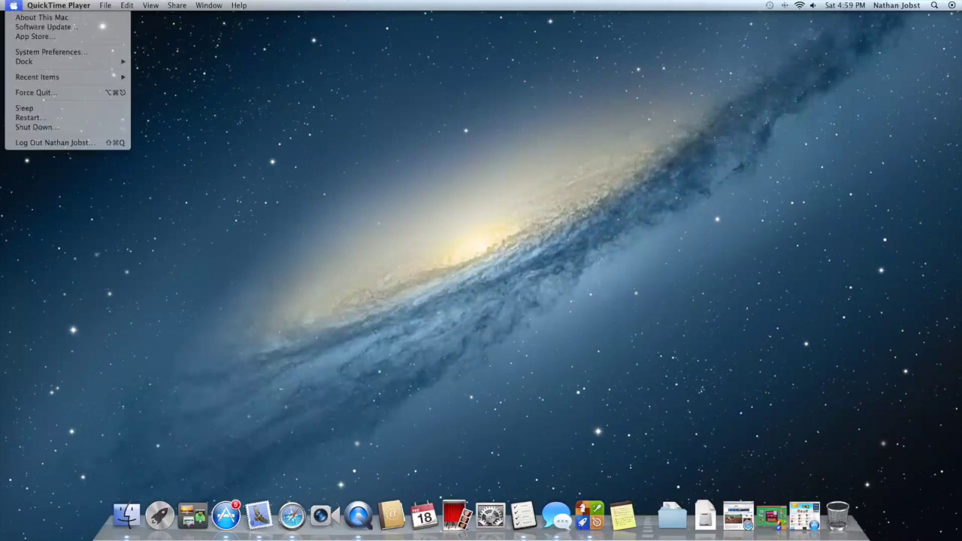
pyautogui.click(19, 17)
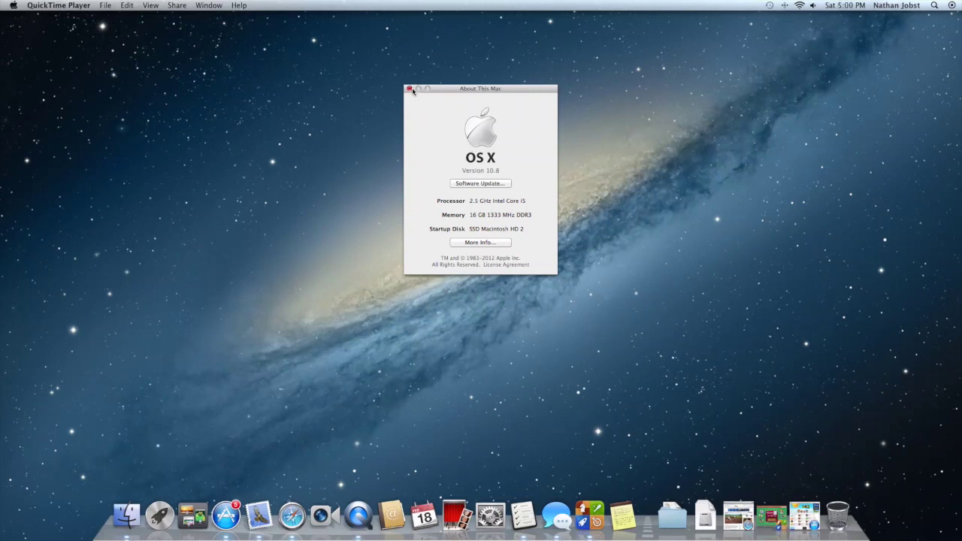
pyautogui.click(481, 183)
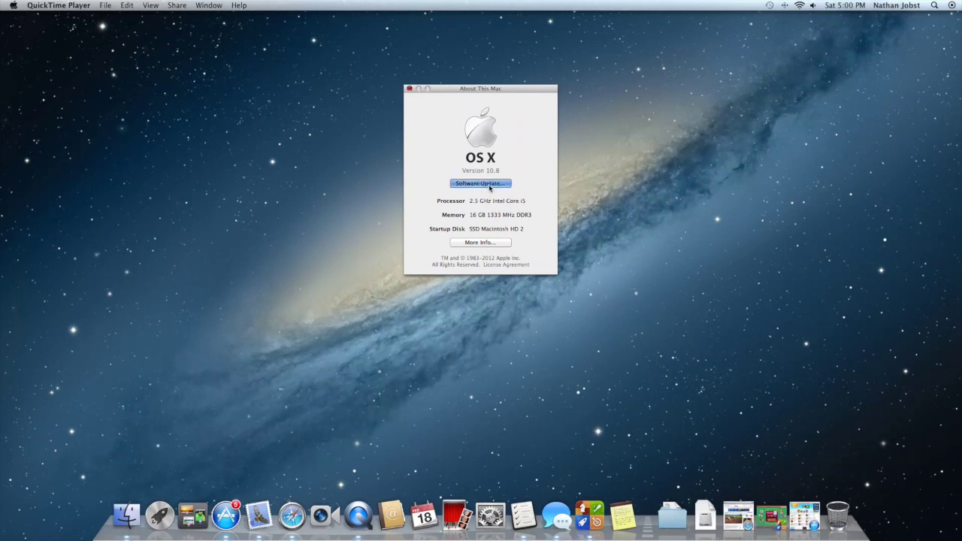